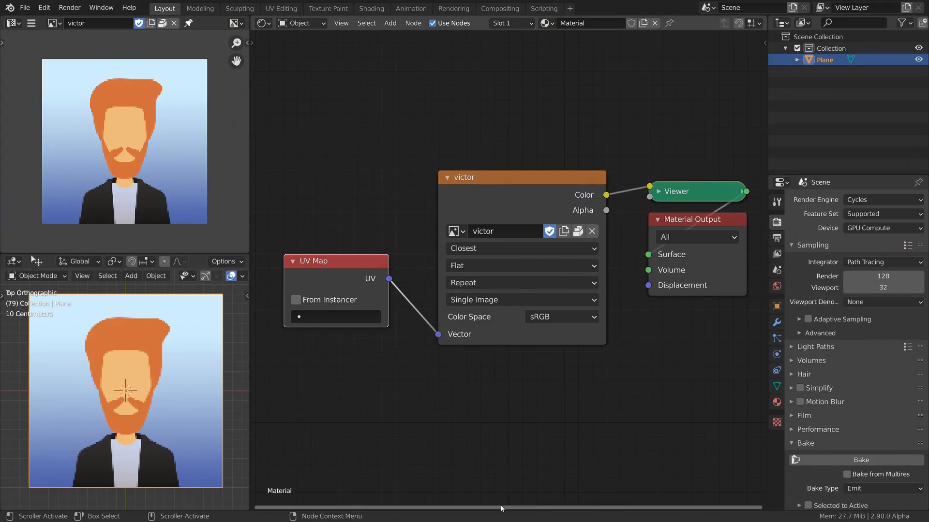
pyautogui.moveTo(478, 201)
pyautogui.mouseDown()
pyautogui.moveTo(465, 201)
pyautogui.moveTo(479, 201)
pyautogui.mouseUp()
pyautogui.moveTo(675, 192); pyautogui.dragTo(675, 192)
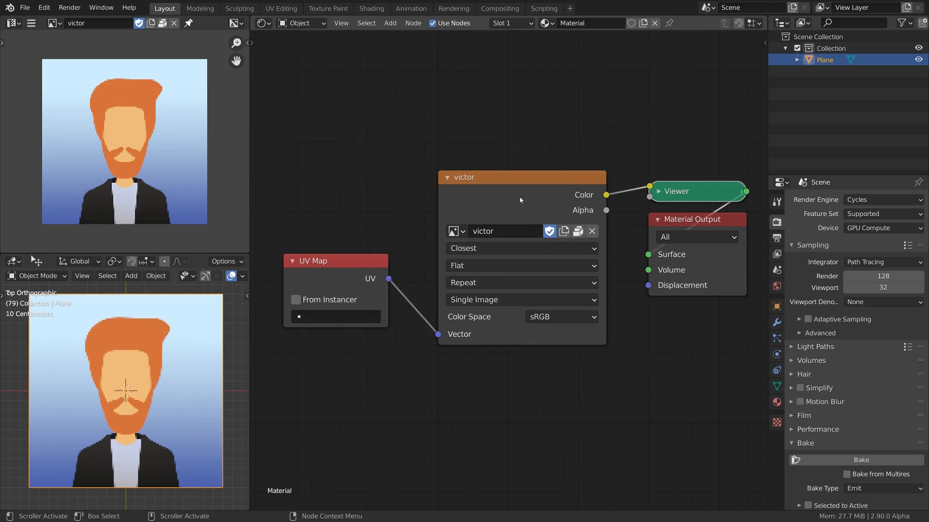
pyautogui.click(539, 196)
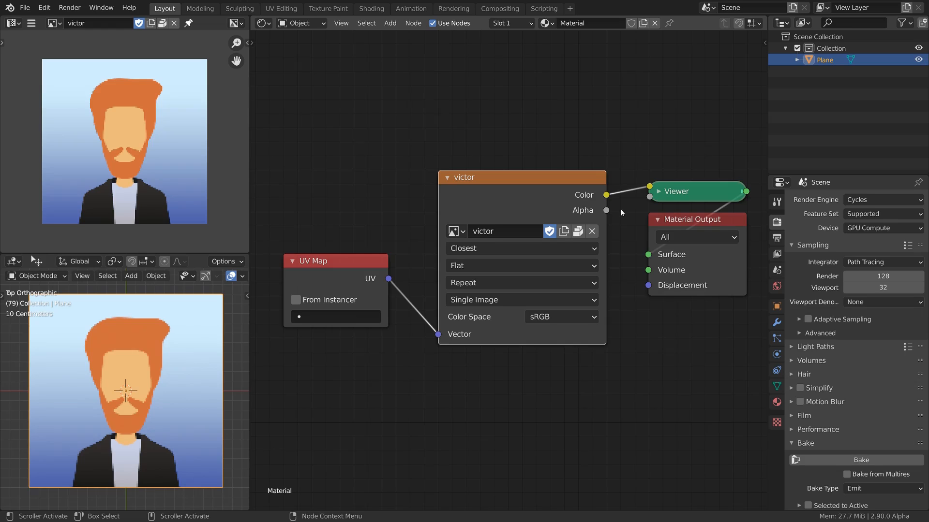
# - Insert a Vector Math Add node between the UV Map and victor image texture nodes, with its first vector component at 0.240
pyautogui.moveTo(330, 267)
pyautogui.mouseDown()
pyautogui.moveTo(343, 267)
pyautogui.moveTo(330, 267)
pyautogui.mouseUp()
pyautogui.moveTo(328, 267); pyautogui.dragTo(439, 262, button='middle')
pyautogui.moveTo(439, 261); pyautogui.dragTo(304, 261)
pyautogui.hotkey('shift', 'a')
pyautogui.moveTo(439, 316)
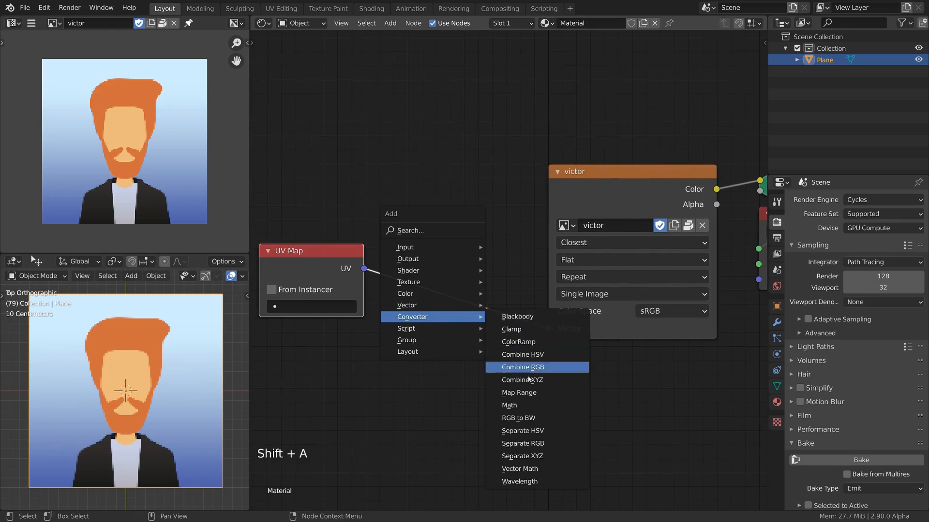
pyautogui.click(524, 470)
pyautogui.click(411, 222)
pyautogui.keyDown('shift'); pyautogui.moveTo(457, 314); pyautogui.dragTo(477, 314); pyautogui.keyUp('shift')
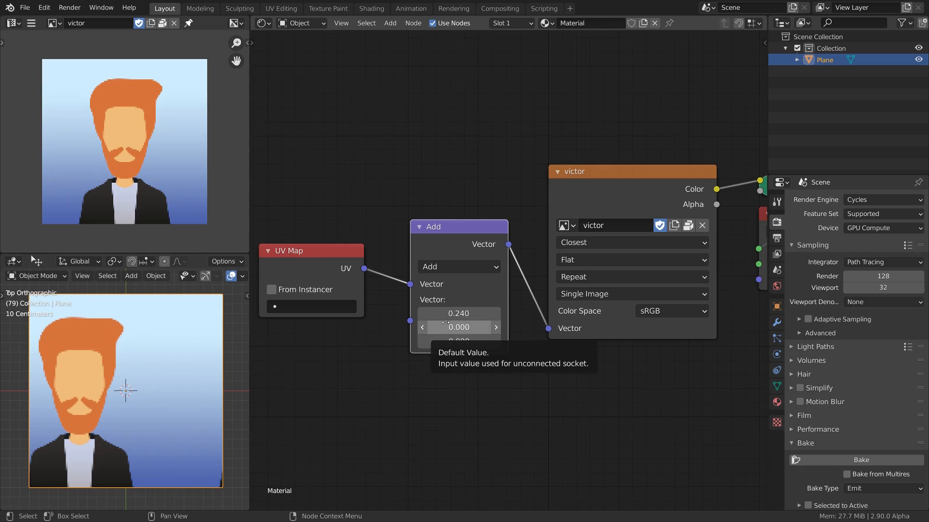
# - Set the Add node's vector to -0.280 and -0.320 while previewing the UV Map, the Add output and the image texture
pyautogui.keyDown('ctrl'); pyautogui.keyDown('shift'); pyautogui.click(290, 281); pyautogui.keyUp('shift'); pyautogui.keyUp('ctrl')
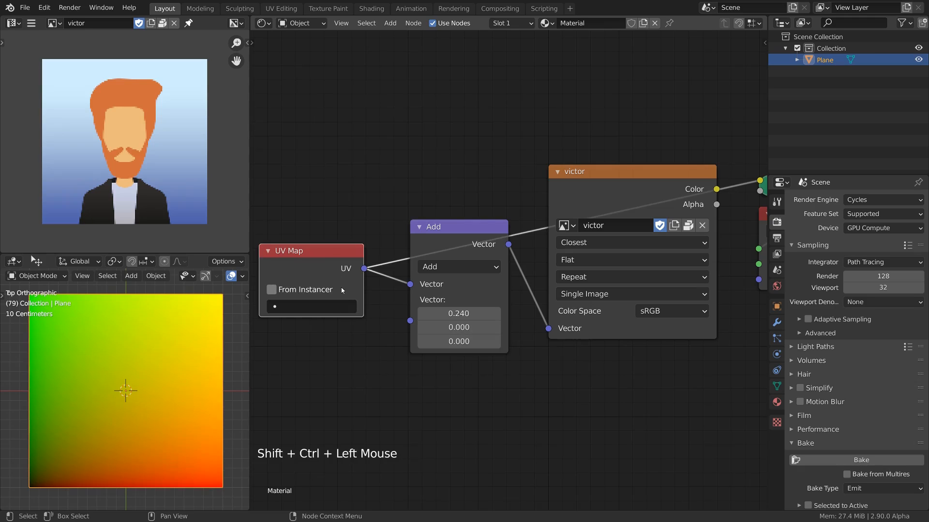
pyautogui.keyDown('ctrl'); pyautogui.keyDown('shift'); pyautogui.click(465, 229); pyautogui.keyUp('shift'); pyautogui.keyUp('ctrl')
pyautogui.moveTo(457, 313)
pyautogui.keyDown('shift'); pyautogui.mouseDown()
pyautogui.moveTo(477, 313)
pyautogui.moveTo(418, 313)
pyautogui.moveTo(470, 327)
pyautogui.moveTo(436, 328)
pyautogui.moveTo(445, 327)
pyautogui.mouseUp(); pyautogui.keyUp('shift')
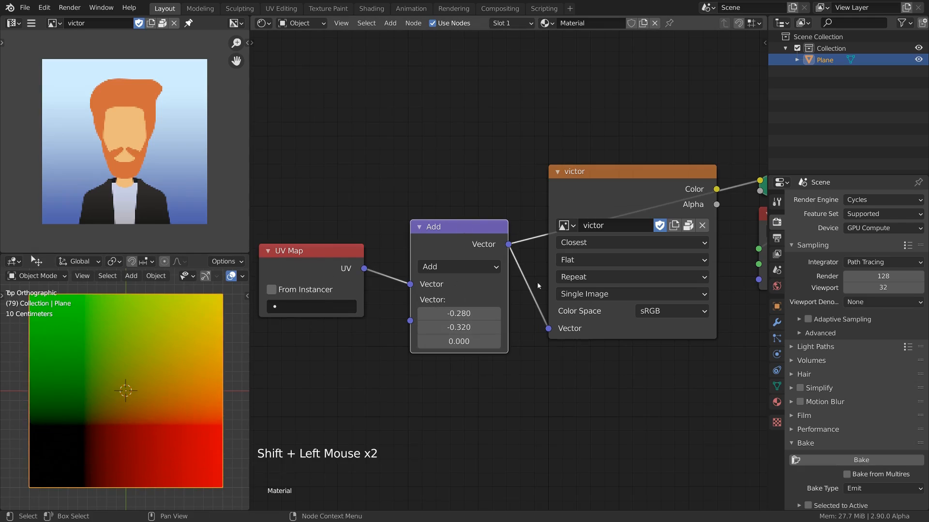
pyautogui.keyDown('ctrl'); pyautogui.keyDown('shift'); pyautogui.click(679, 196); pyautogui.keyUp('shift'); pyautogui.keyUp('ctrl')
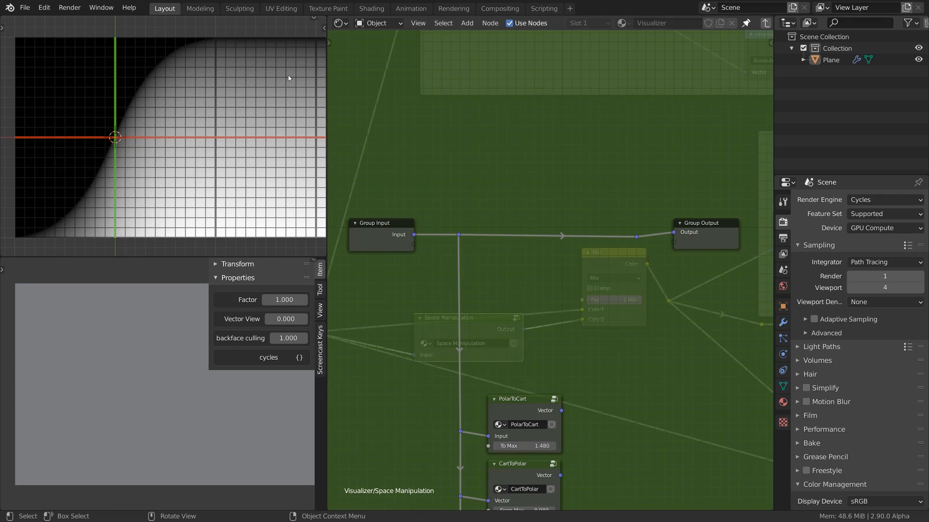
pyautogui.moveTo(188, 410); pyautogui.dragTo(160, 300, button='middle')
pyautogui.click(170, 358)
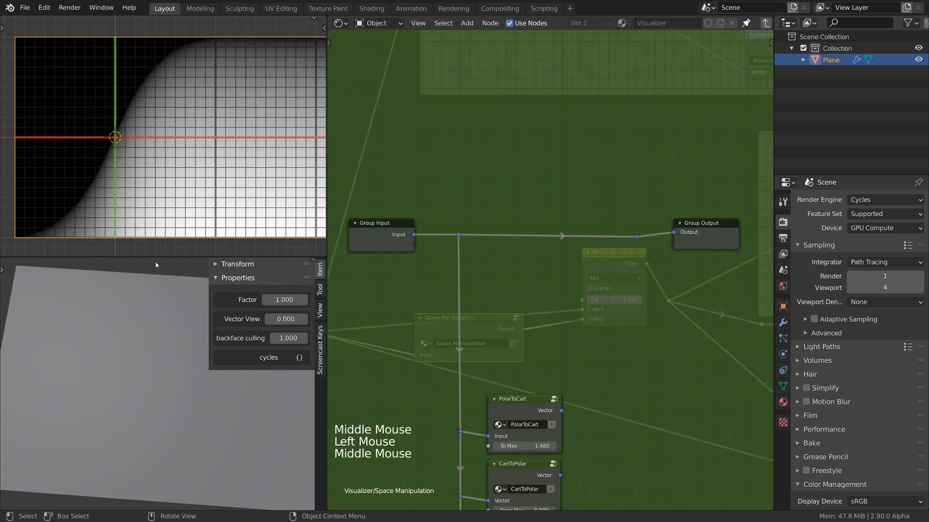
pyautogui.click(144, 300)
pyautogui.press('KP_7')
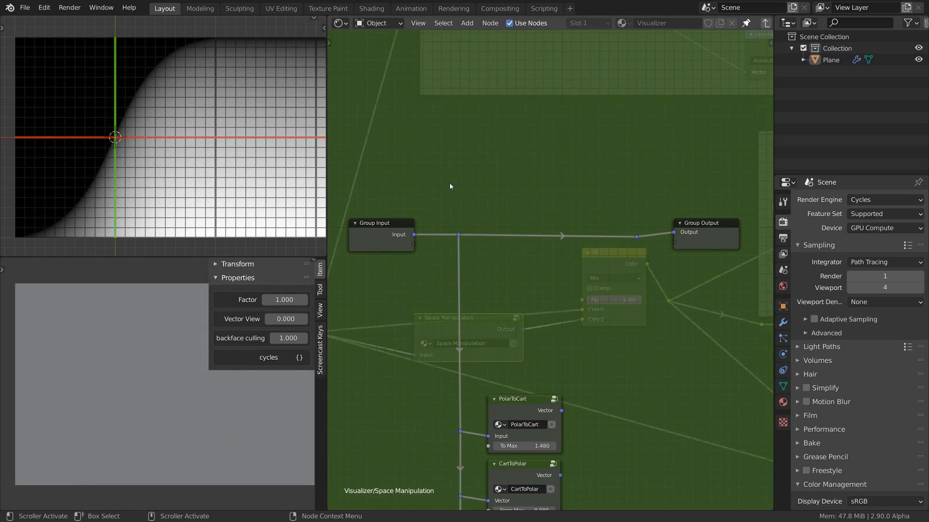
# - Leave the Space Manipulation group and examine the Shape frame's nodes in the Visualizer node tree
pyautogui.scroll(-5, 450, 187)
pyautogui.moveTo(451, 186); pyautogui.dragTo(419, 128, button='middle')
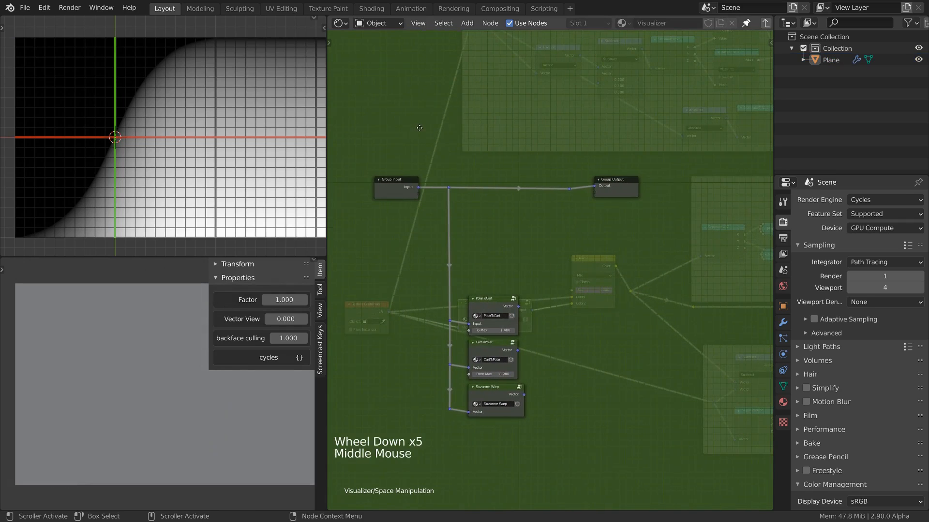
pyautogui.hotkey('ctrl', 'Tab')
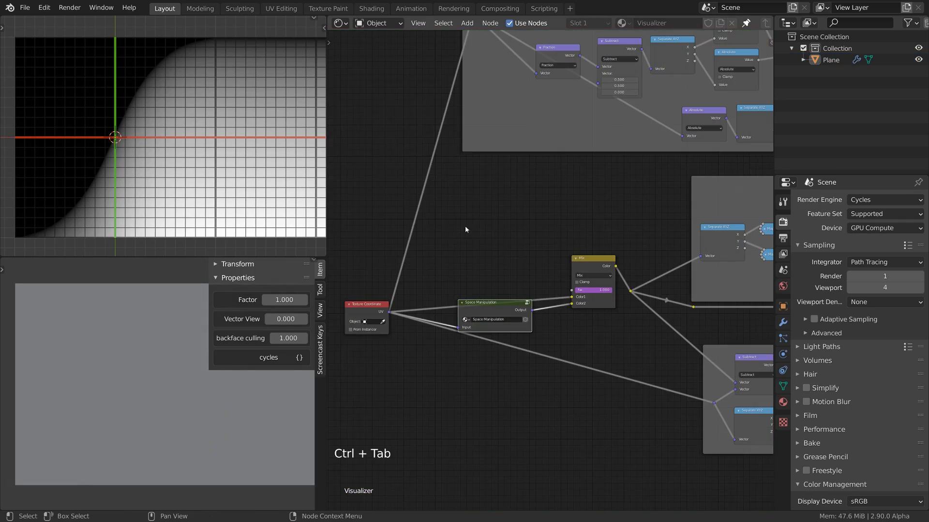
pyautogui.scroll(-9, 541, 216)
pyautogui.moveTo(541, 215); pyautogui.dragTo(432, 222, button='middle')
pyautogui.scroll(-2, 432, 221)
pyautogui.moveTo(490, 233); pyautogui.dragTo(620, 300)
pyautogui.moveTo(620, 300); pyautogui.dragTo(602, 283, button='middle')
pyautogui.keyDown('ctrl'); pyautogui.scroll(1, 602, 283); pyautogui.keyUp('ctrl')
pyautogui.keyDown('ctrl'); pyautogui.moveTo(602, 284); pyautogui.dragTo(588, 161, button='middle'); pyautogui.keyUp('ctrl')
pyautogui.moveTo(587, 161); pyautogui.dragTo(546, 201, button='middle')
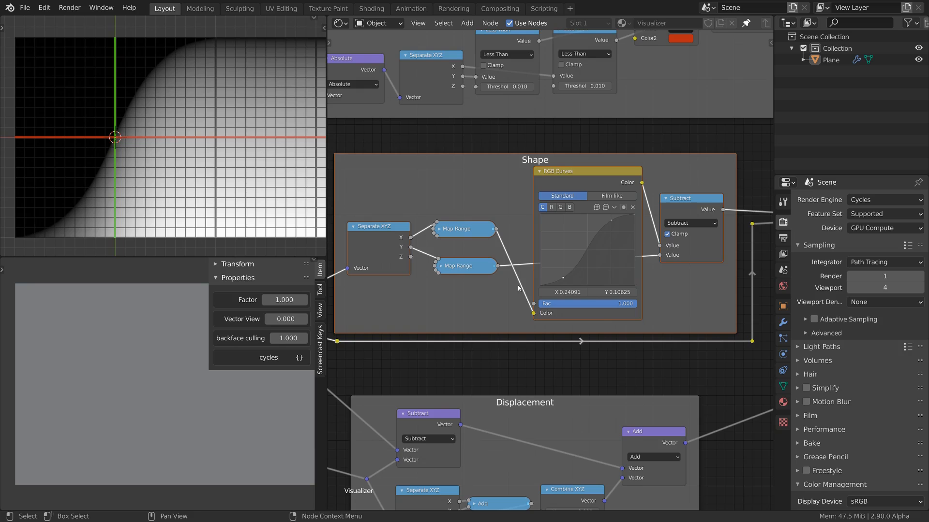
pyautogui.moveTo(518, 289); pyautogui.dragTo(666, 279, button='middle')
pyautogui.click(527, 237)
# - Examine the Space Manipulation group and the Mix node it feeds, testing the Factor property and returning it to 1.000
pyautogui.moveTo(382, 227); pyautogui.dragTo(695, 255, button='middle')
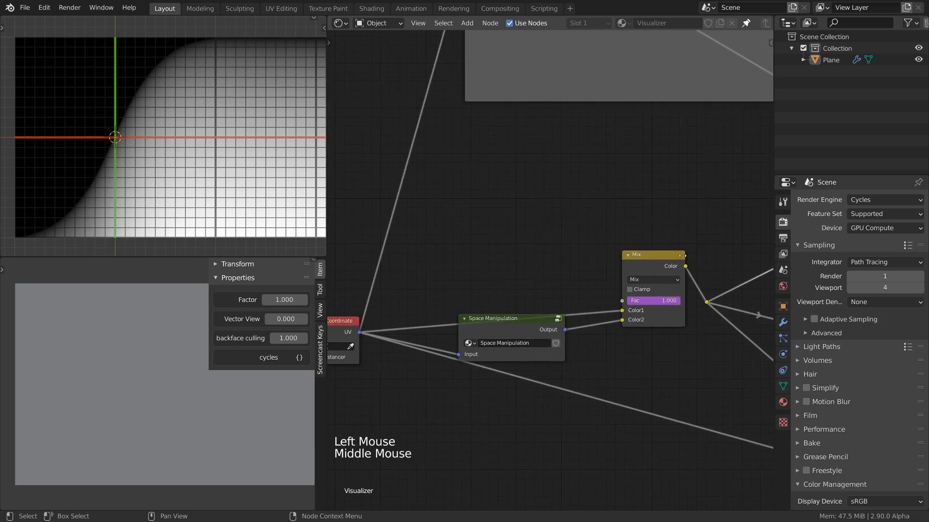
pyautogui.scroll(-2, 600, 261)
pyautogui.moveTo(600, 260); pyautogui.dragTo(584, 266, button='middle')
pyautogui.click(505, 326)
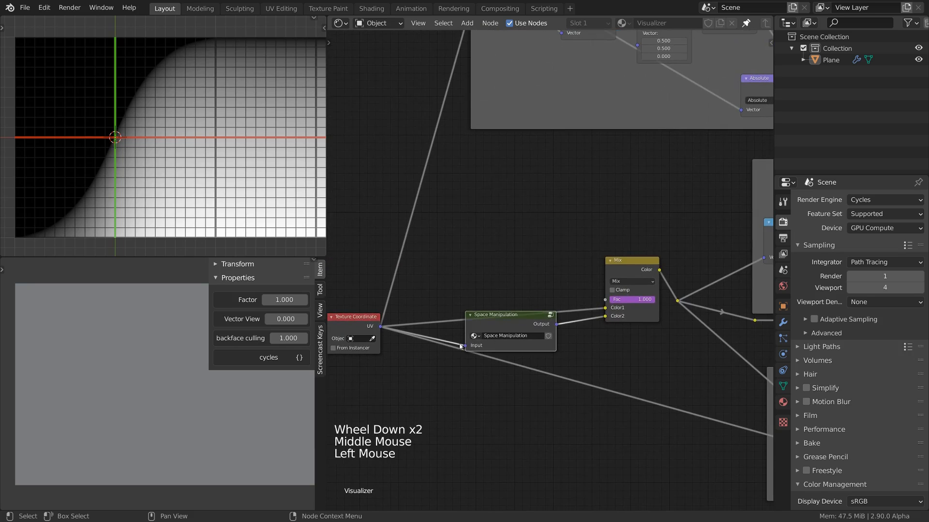
pyautogui.click(644, 268)
pyautogui.moveTo(644, 268); pyautogui.dragTo(600, 271, button='middle')
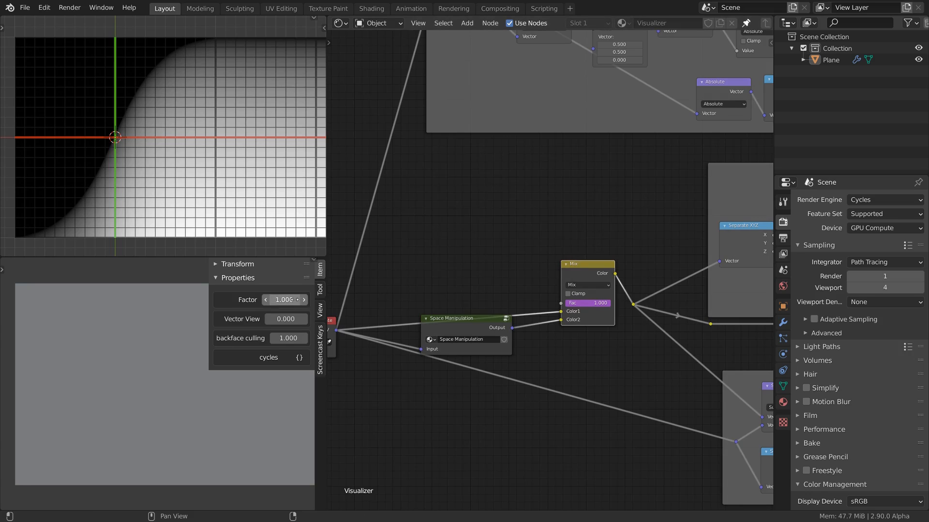
pyautogui.moveTo(284, 300)
pyautogui.mouseDown()
pyautogui.moveTo(263, 300)
pyautogui.moveTo(285, 300)
pyautogui.mouseUp()
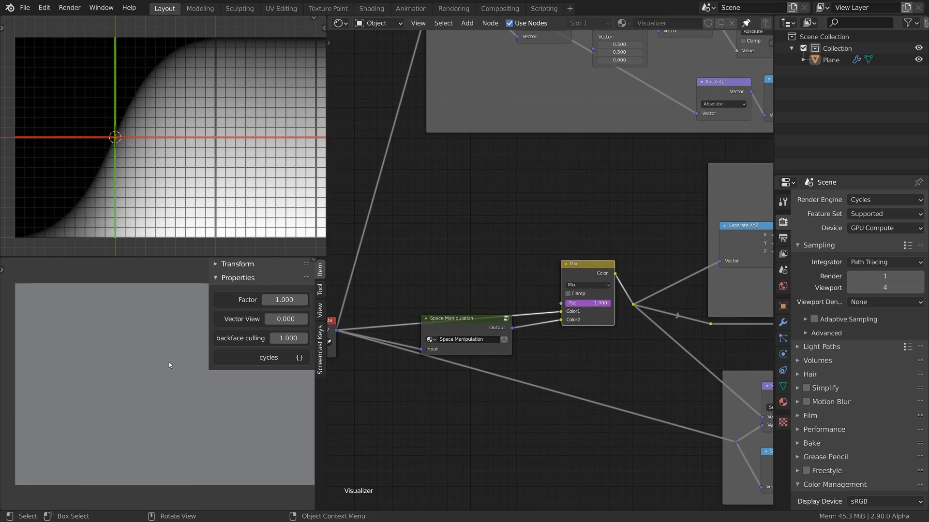
# - Show the material in the plain grey viewport and set the other viewport's shading to Material Preview
pyautogui.press('z')
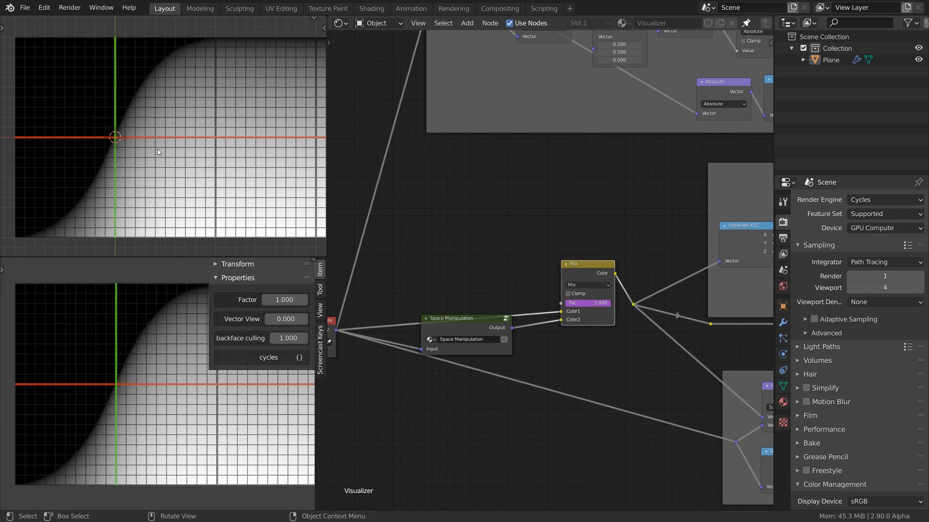
pyautogui.press('z')
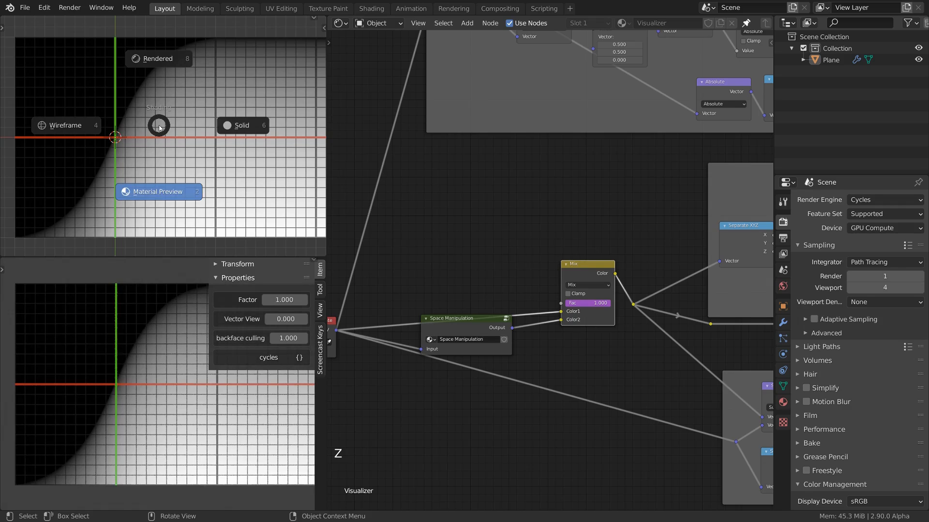
pyautogui.click(172, 192)
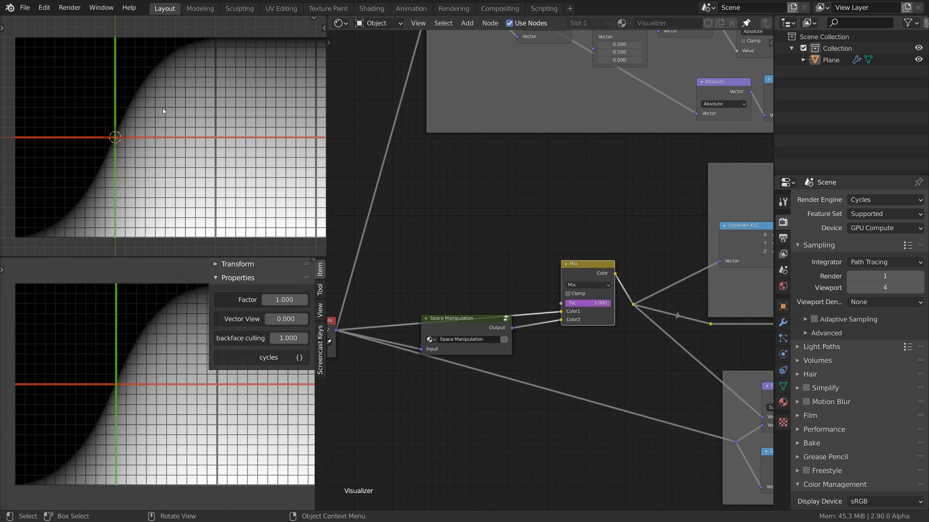
# - Open the Space Manipulation node group for editing and test the Factor property, leaving it at 1.000
pyautogui.click(480, 324)
pyautogui.moveTo(480, 324); pyautogui.dragTo(498, 305, button='middle')
pyautogui.press('Tab')
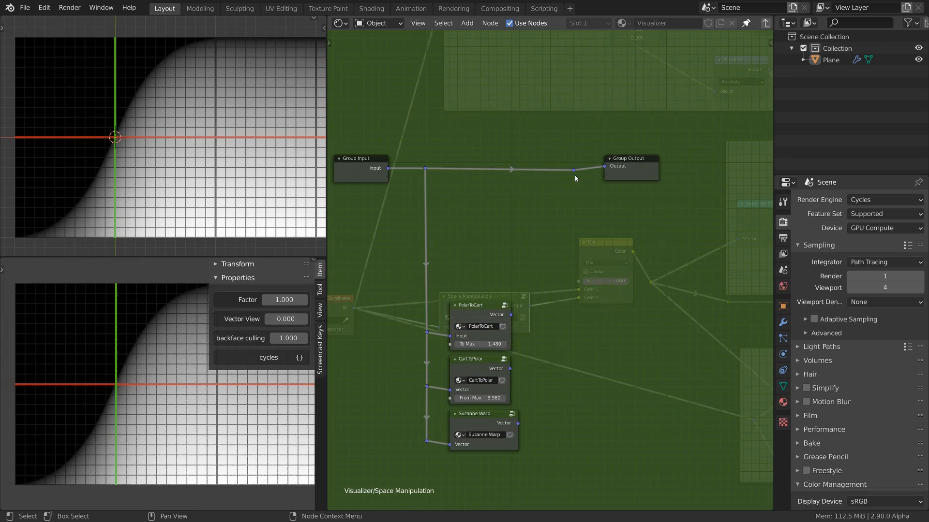
pyautogui.moveTo(285, 301)
pyautogui.mouseDown()
pyautogui.moveTo(276, 300)
pyautogui.moveTo(286, 300)
pyautogui.mouseUp()
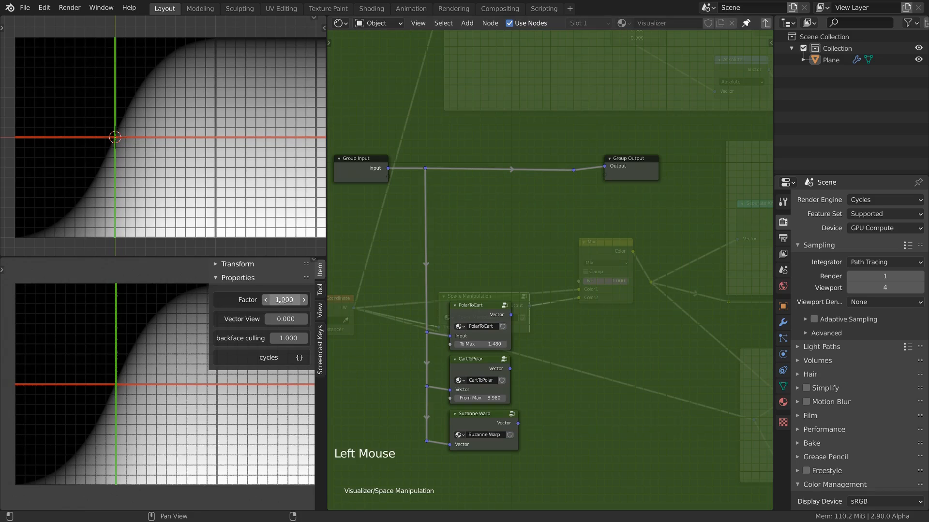
# - Add a Vector Math node set to Add on the link between the two reroute points of the Space Manipulation group
pyautogui.click(425, 198)
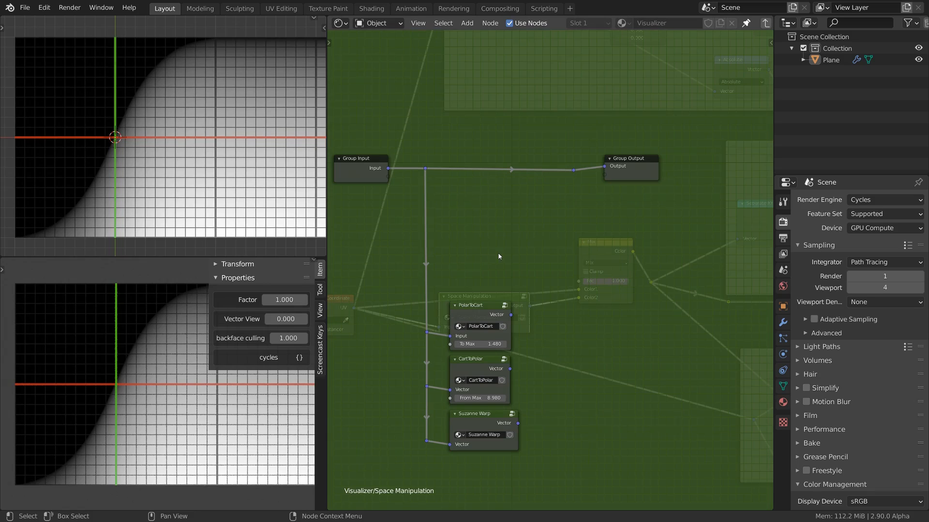
pyautogui.click(425, 168)
pyautogui.click(573, 170)
pyautogui.hotkey('shift', 'a')
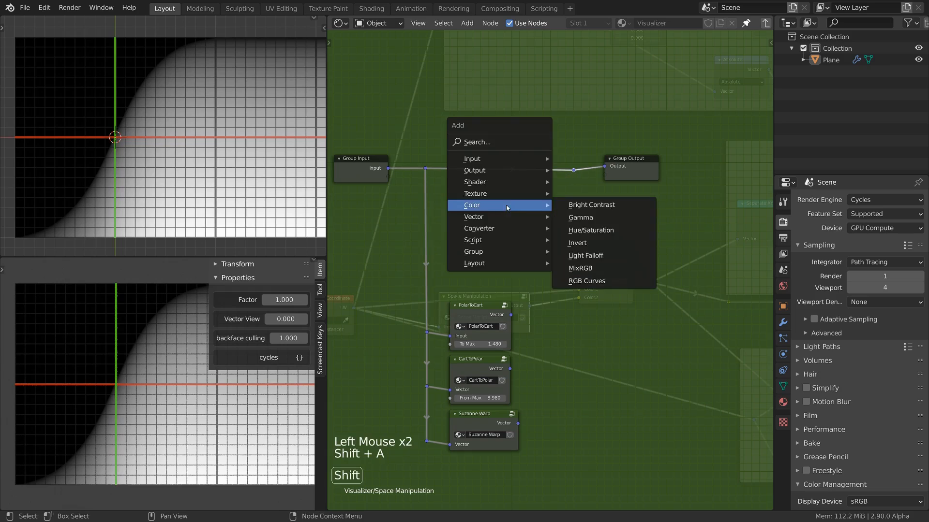
pyautogui.moveTo(491, 226)
pyautogui.click(605, 378)
pyautogui.click(464, 158)
# - Vary the Add node's first vector component through 0.040, 0.900 and 0, ending at 0.730
pyautogui.keyDown('shift'); pyautogui.moveTo(491, 208); pyautogui.dragTo(455, 208); pyautogui.keyUp('shift')
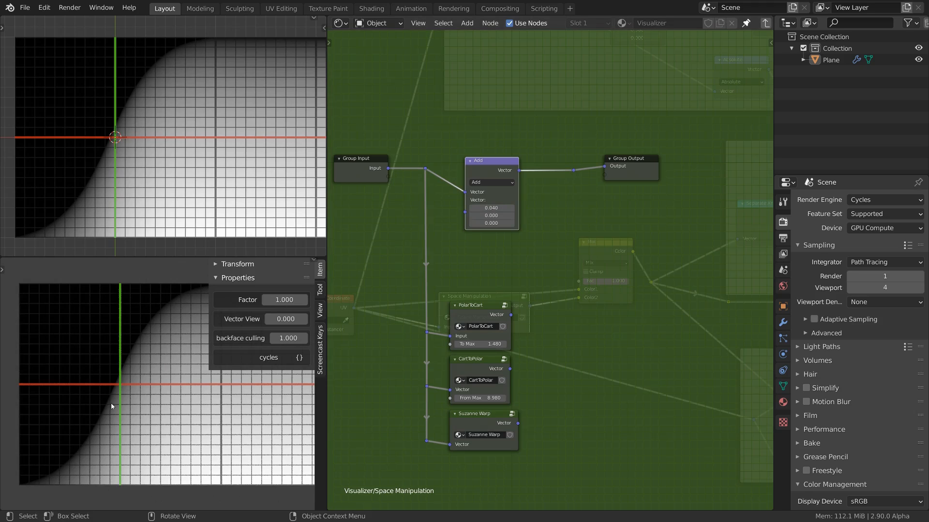
pyautogui.keyDown('shift'); pyautogui.moveTo(490, 208); pyautogui.dragTo(535, 208); pyautogui.keyUp('shift')
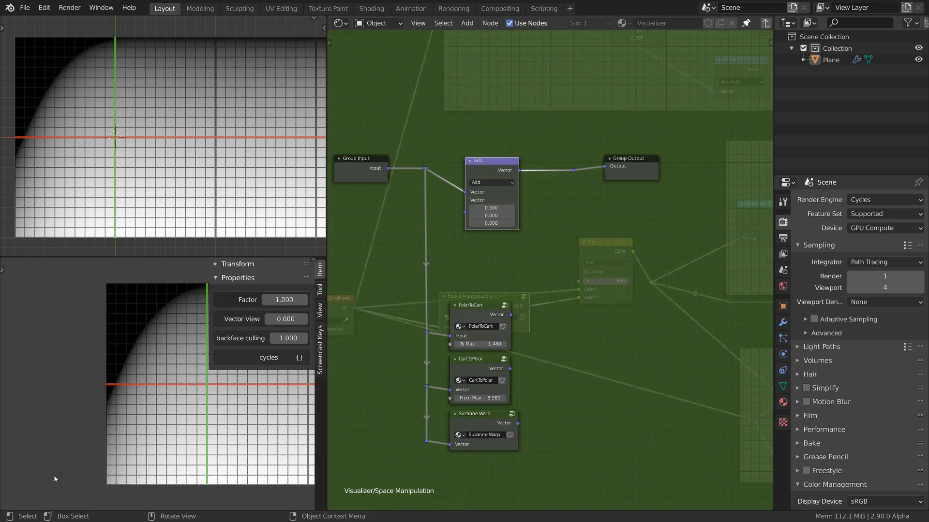
pyautogui.keyDown('shift'); pyautogui.moveTo(498, 208); pyautogui.dragTo(443, 208); pyautogui.keyUp('shift')
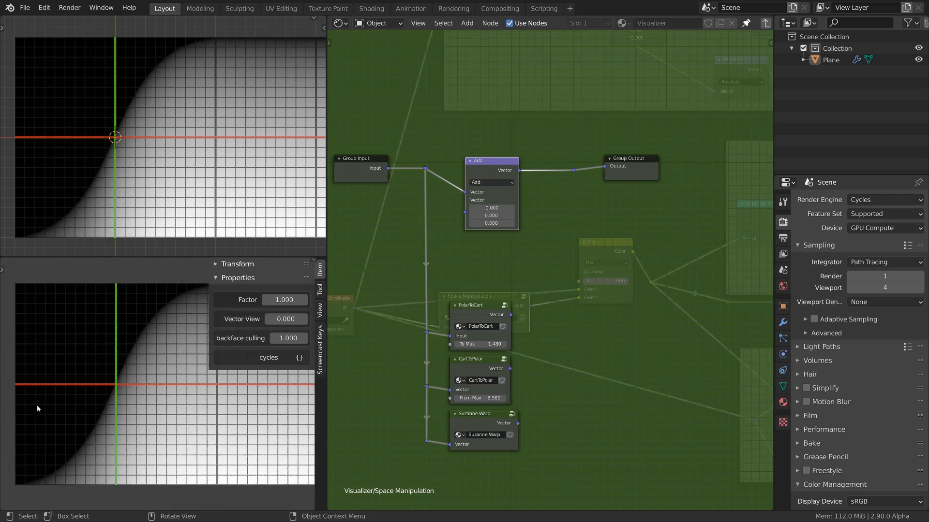
pyautogui.keyDown('shift'); pyautogui.moveTo(491, 208); pyautogui.dragTo(537, 208); pyautogui.keyUp('shift')
# - Switch Vector View to 1.000, shift the Add node's first vector component to 0.510, and return Vector View to 0.000
pyautogui.keyDown('ctrl'); pyautogui.moveTo(155, 332); pyautogui.dragTo(125, 357, button='middle'); pyautogui.keyUp('ctrl')
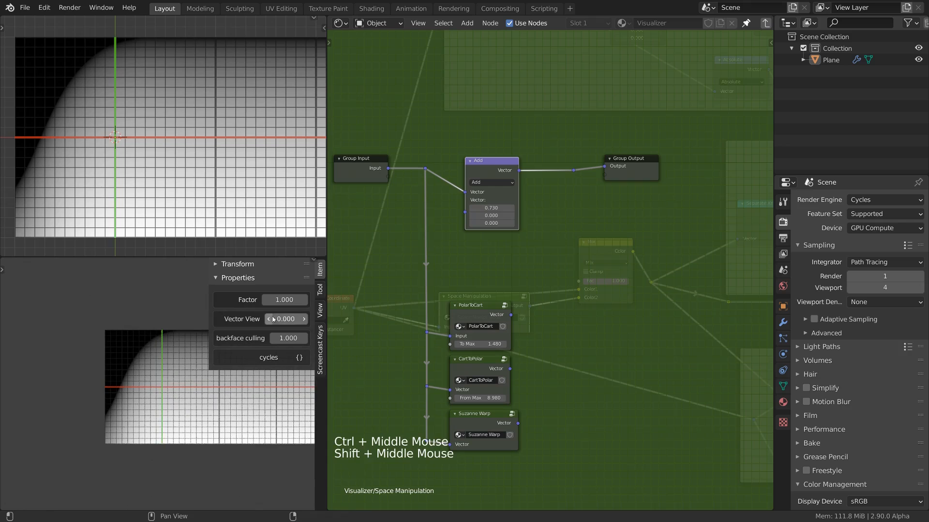
pyautogui.moveTo(285, 319); pyautogui.dragTo(307, 319)
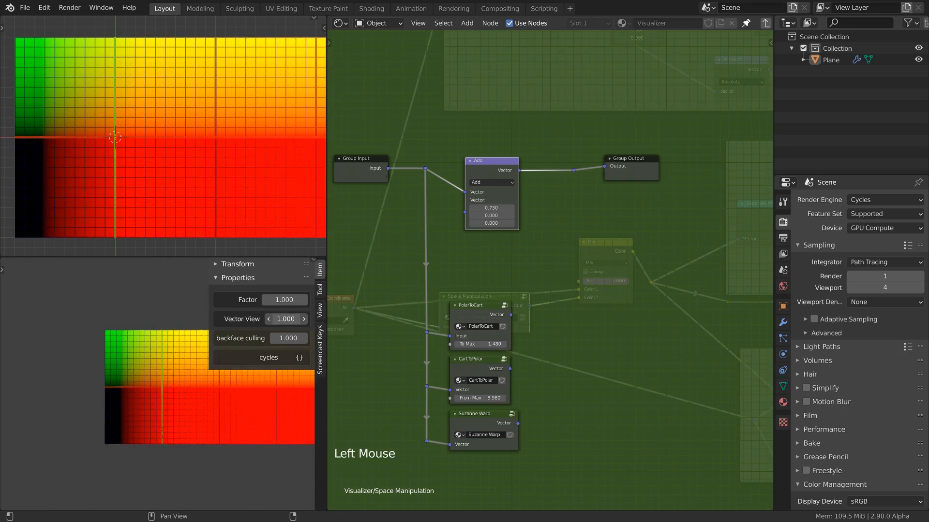
pyautogui.keyDown('shift'); pyautogui.moveTo(502, 208); pyautogui.dragTo(481, 208); pyautogui.keyUp('shift')
pyautogui.keyDown('shift'); pyautogui.moveTo(491, 208); pyautogui.dragTo(532, 208); pyautogui.keyUp('shift')
pyautogui.moveTo(295, 317)
pyautogui.mouseDown()
pyautogui.moveTo(271, 317)
pyautogui.moveTo(285, 299)
pyautogui.moveTo(266, 300)
pyautogui.moveTo(291, 299)
pyautogui.mouseUp()
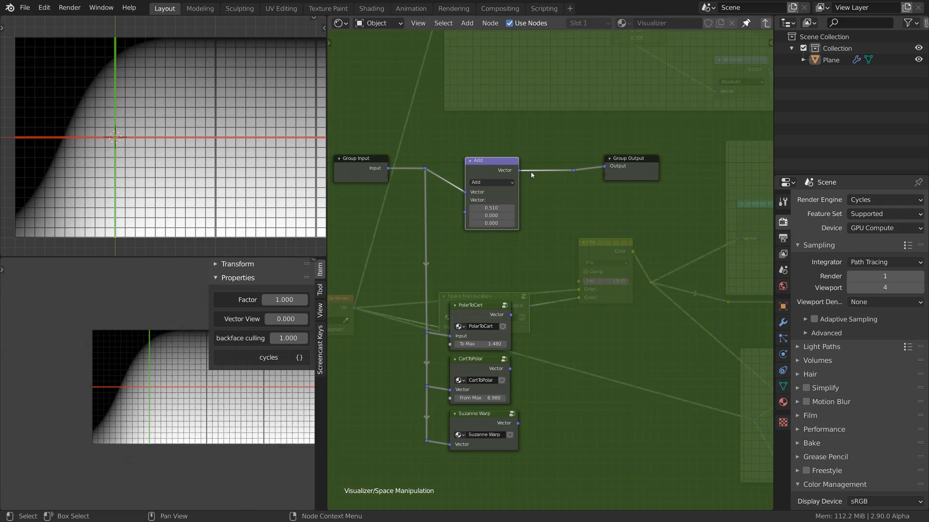
# - Try the Absolute and Modulo operations on the Vector Math node and switch it back to Add
pyautogui.moveTo(531, 174); pyautogui.dragTo(570, 217, button='middle')
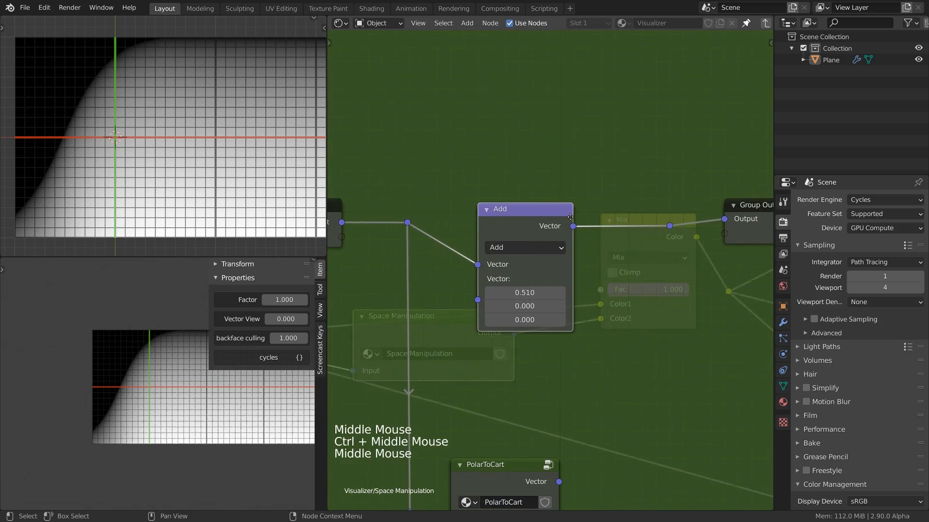
pyautogui.click(542, 248)
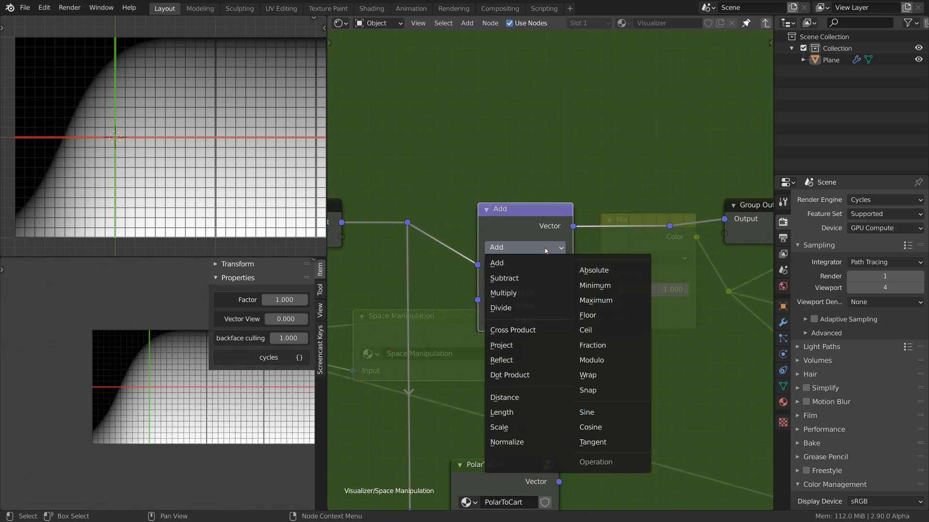
pyautogui.click(546, 250)
pyautogui.click(546, 250)
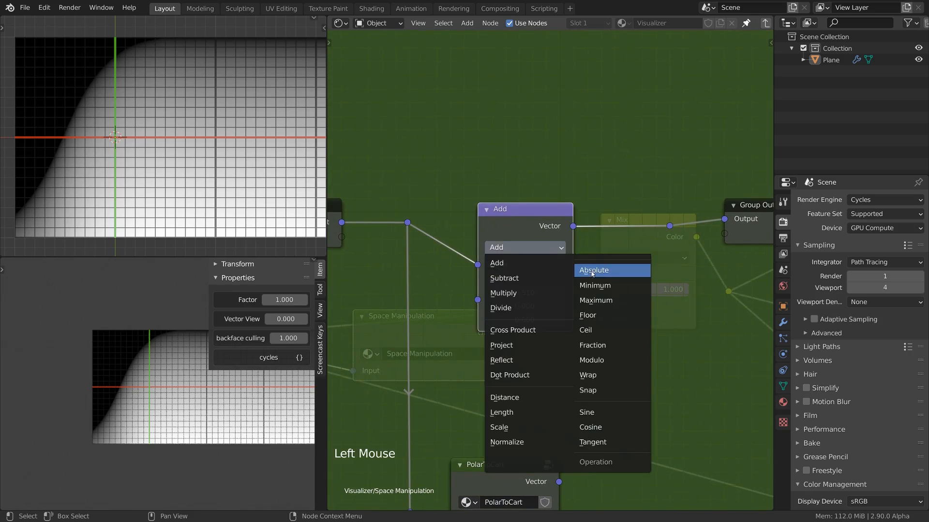
pyautogui.click(609, 269)
pyautogui.click(516, 248)
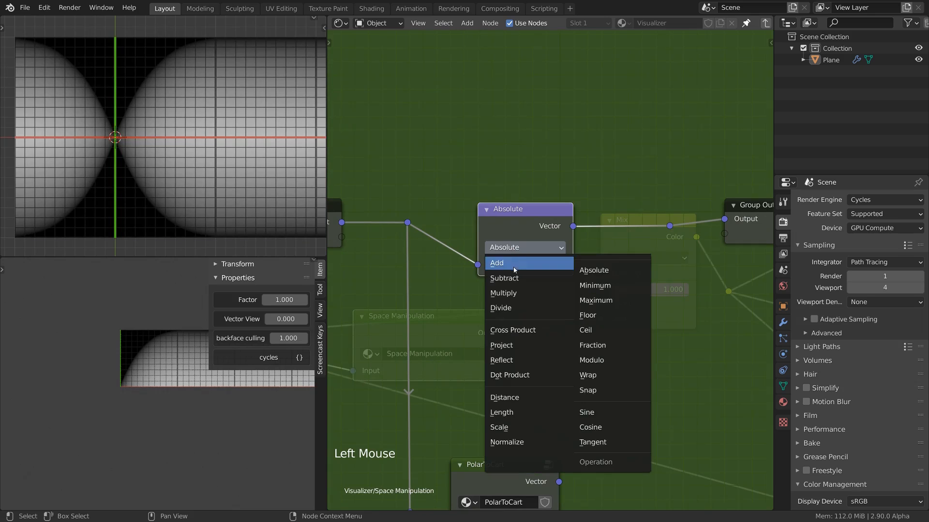
pyautogui.click(601, 360)
pyautogui.click(512, 248)
pyautogui.click(507, 262)
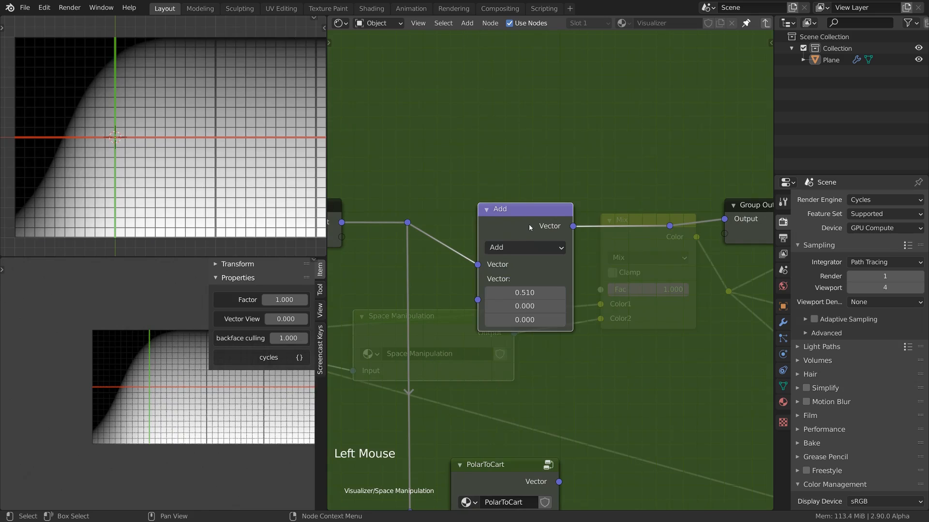
# - Delete the Add node while keeping the link between the reroute points connected
pyautogui.hotkey('ctrl', 'x')
pyautogui.keyDown('ctrl'); pyautogui.moveTo(152, 393); pyautogui.dragTo(146, 376, button='middle'); pyautogui.keyUp('ctrl')
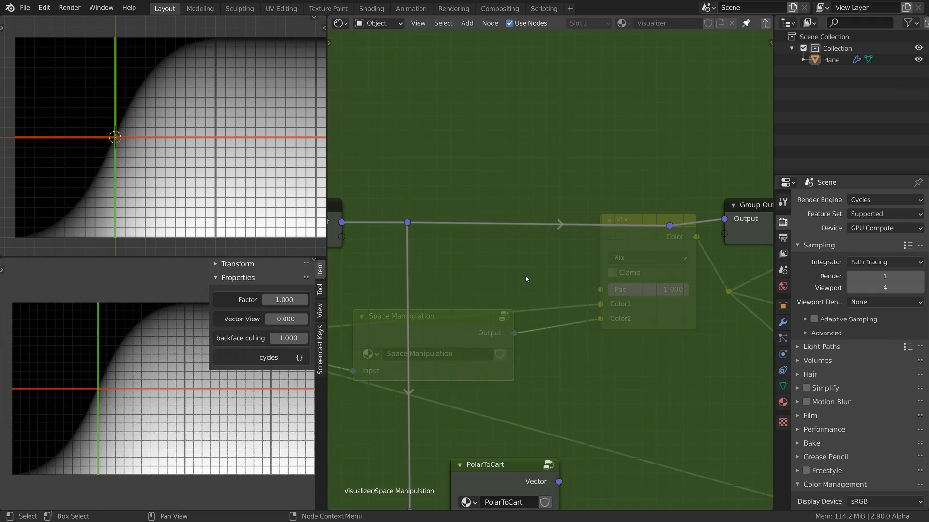
# - Insert a Mapping node into the link between the two reroute points
pyautogui.hotkey('shift', 'a')
pyautogui.moveTo(551, 265)
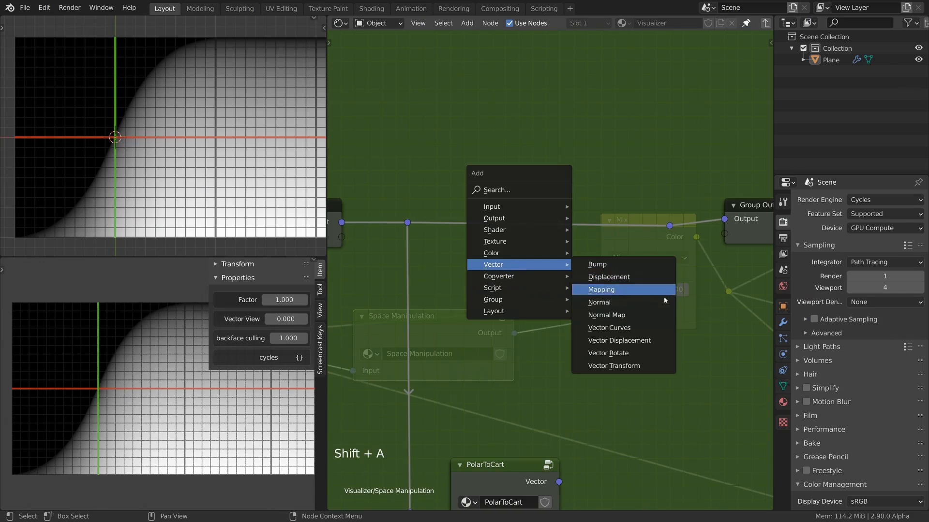
pyautogui.click(602, 290)
pyautogui.click(501, 226)
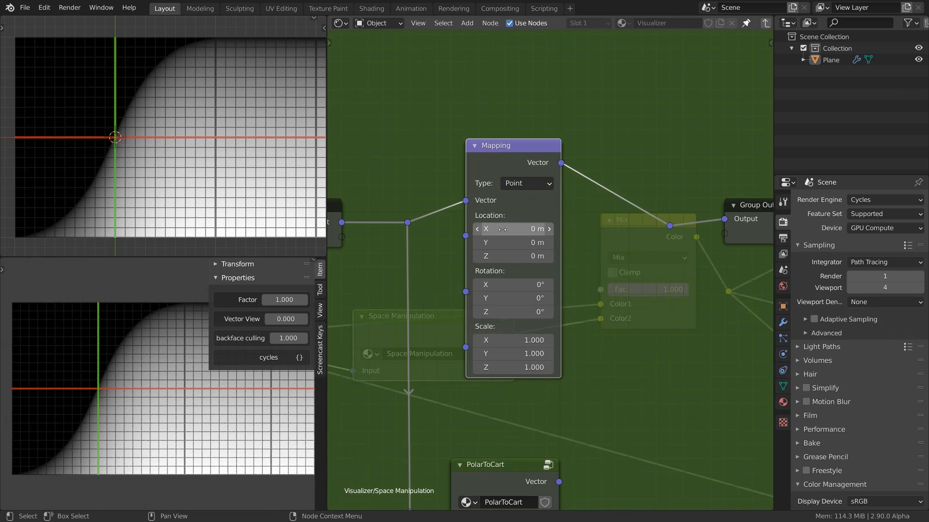
# - Set the Mapping node's location to X 0.6 m and Y 0.14 m, and its Z rotation to 12.7°
pyautogui.moveTo(502, 229); pyautogui.dragTo(522, 242)
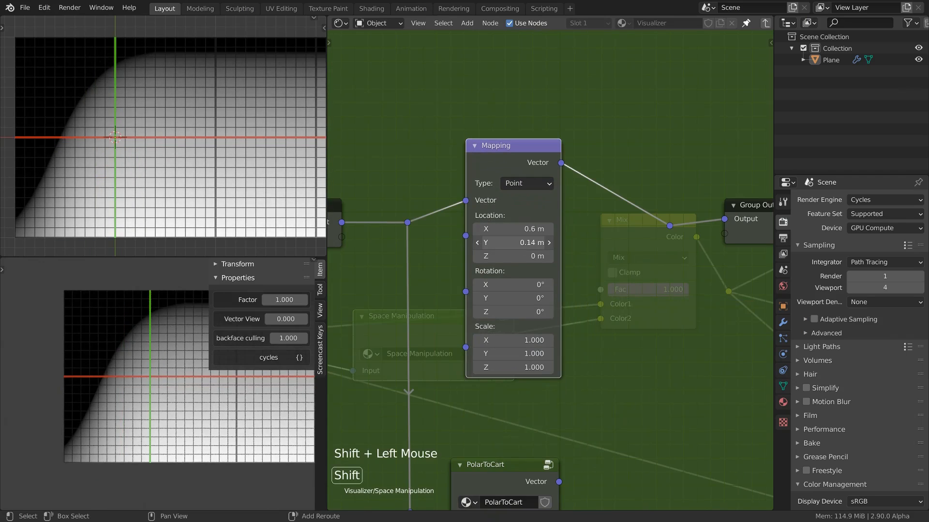
pyautogui.keyDown('shift'); pyautogui.moveTo(512, 311); pyautogui.dragTo(514, 269); pyautogui.keyUp('shift')
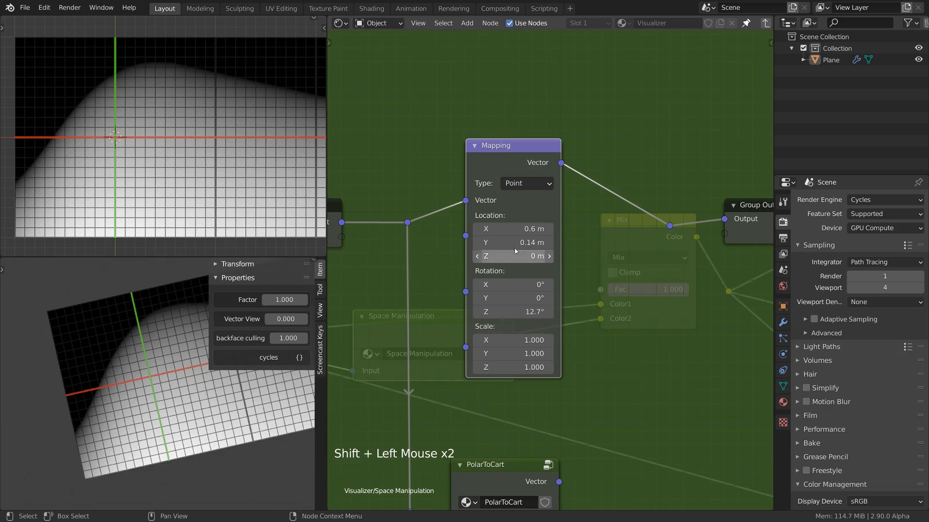
pyautogui.moveTo(518, 229)
pyautogui.keyDown('shift'); pyautogui.mouseDown()
pyautogui.moveTo(483, 229)
pyautogui.moveTo(516, 227)
pyautogui.mouseUp(); pyautogui.keyUp('shift')
# - Scale the Mapping node to 2.190 on all axes, and reduce its X and Y scale to 1.290
pyautogui.moveTo(512, 340)
pyautogui.keyDown('shift'); pyautogui.mouseDown()
pyautogui.moveTo(542, 340)
pyautogui.moveTo(503, 340)
pyautogui.moveTo(521, 340)
pyautogui.mouseUp(); pyautogui.keyUp('shift')
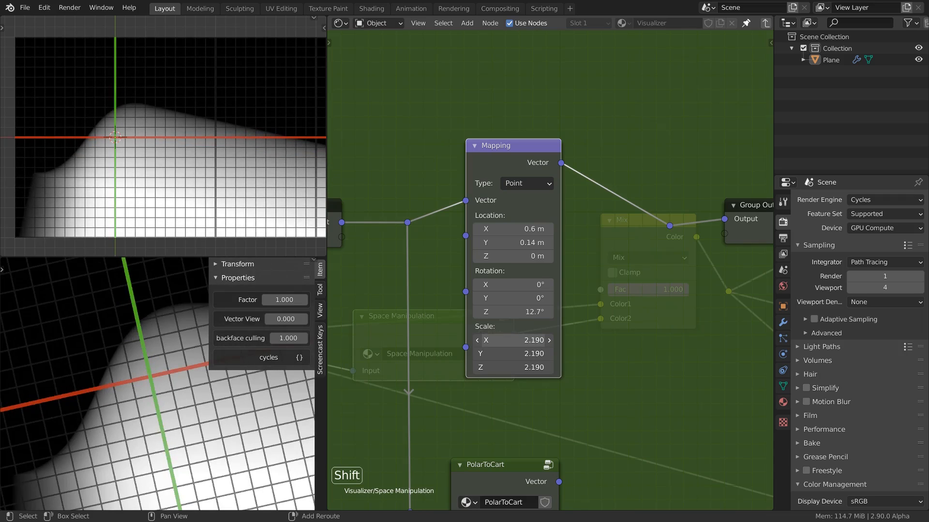
pyautogui.keyDown('ctrl'); pyautogui.moveTo(161, 309); pyautogui.dragTo(75, 375, button='middle'); pyautogui.keyUp('ctrl')
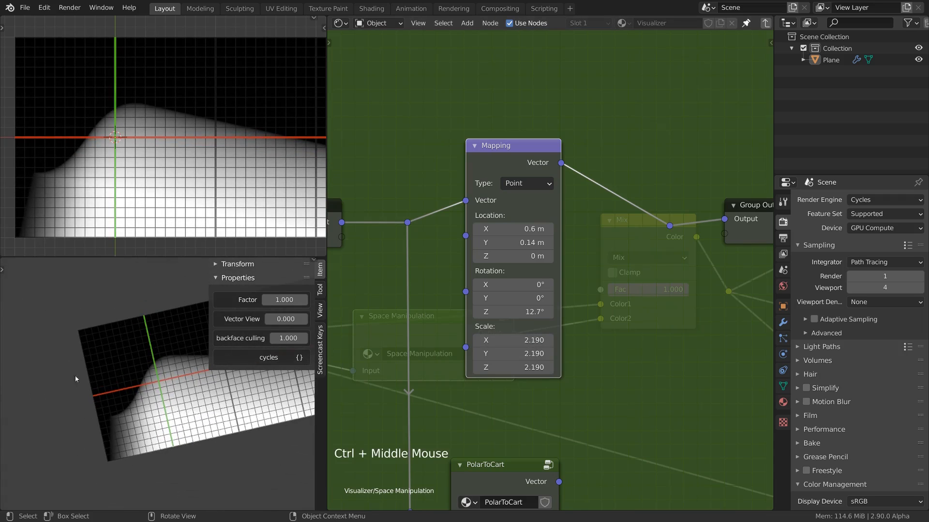
pyautogui.moveTo(512, 340); pyautogui.dragTo(491, 353)
# - Switch the Mapping node's type to Texture and set its X and Y scale to 0.190
pyautogui.click(518, 184)
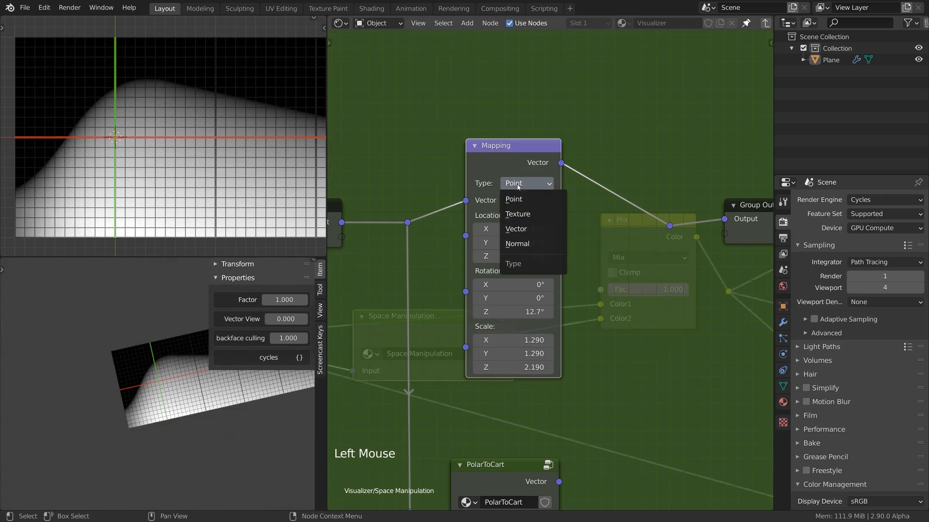
pyautogui.click(541, 217)
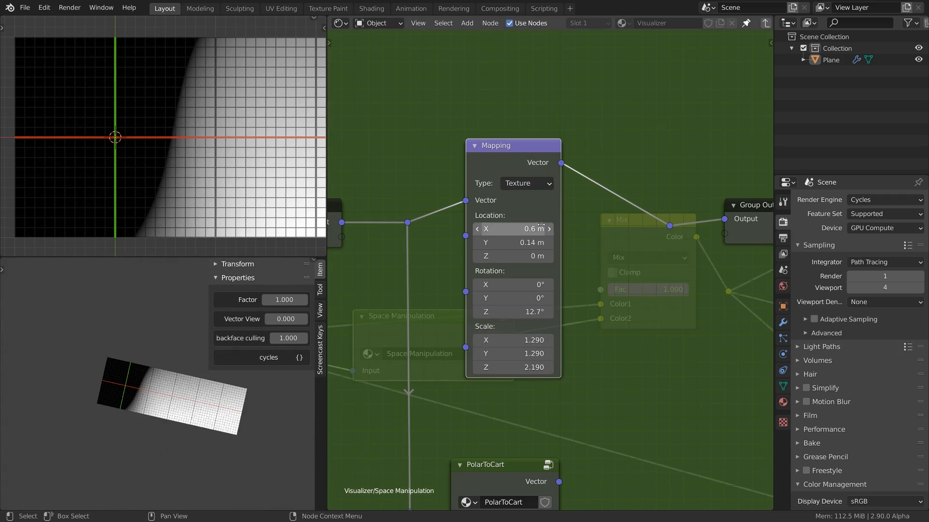
pyautogui.moveTo(512, 353); pyautogui.dragTo(486, 353)
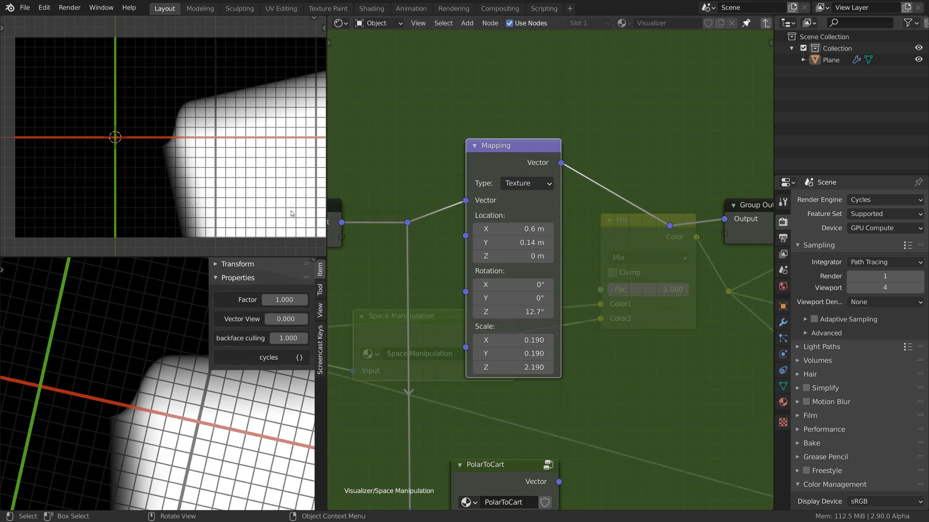
pyautogui.keyDown('shift'); pyautogui.moveTo(513, 340); pyautogui.dragTo(529, 341); pyautogui.keyUp('shift')
pyautogui.keyDown('ctrl'); pyautogui.moveTo(140, 388); pyautogui.dragTo(139, 367, button='middle'); pyautogui.keyUp('ctrl')
# - Delete the Mapping node while keeping the link between the reroute points connected
pyautogui.click(522, 211)
pyautogui.hotkey('ctrl', 'x')
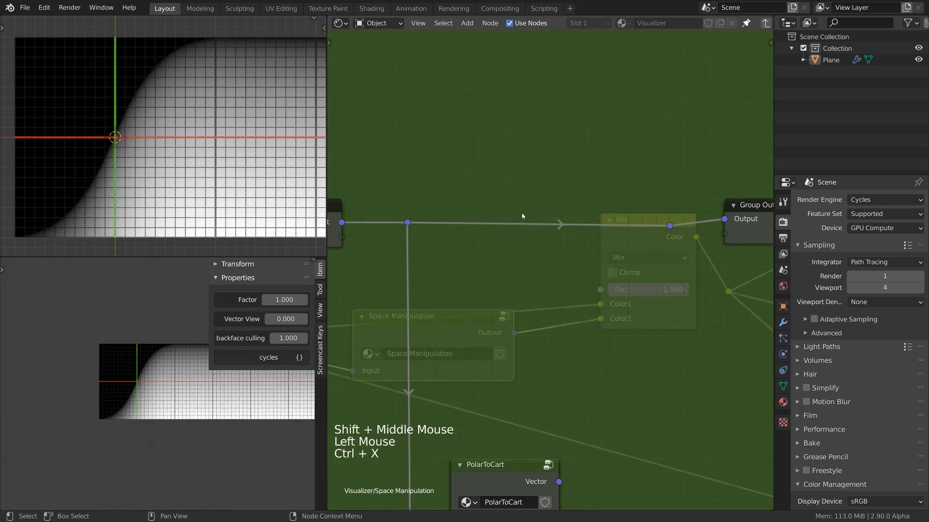
# - Insert a Vector Math node between the reroute points and set it to Scale with a scale of 7.700
pyautogui.hotkey('shift', 'a')
pyautogui.moveTo(551, 224)
pyautogui.click(623, 375)
pyautogui.click(471, 184)
pyautogui.moveTo(518, 272); pyautogui.dragTo(537, 258)
pyautogui.click(518, 227)
pyautogui.click(503, 406)
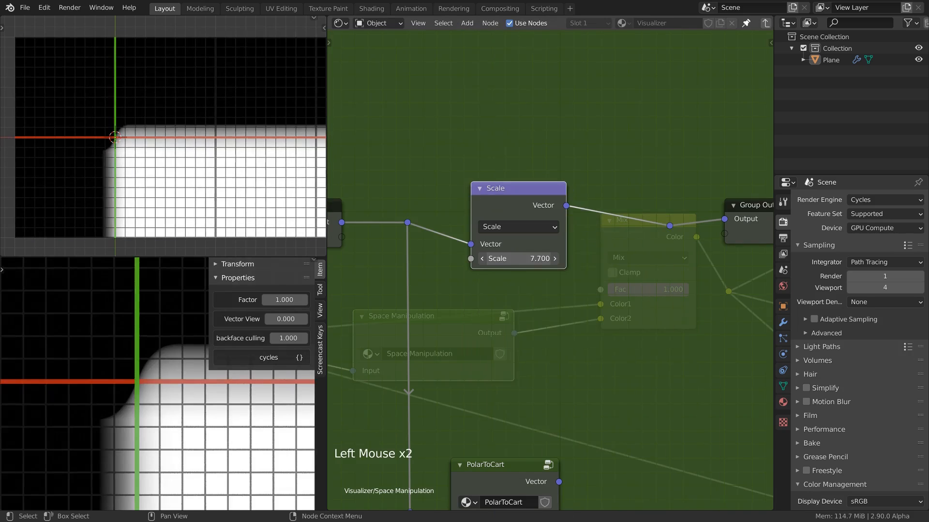
# - Try another operation with the value 1 on the Vector Math node, and delete the node while keeping the link
pyautogui.click(518, 227)
pyautogui.click(501, 277)
pyautogui.moveTo(517, 271)
pyautogui.mouseDown()
pyautogui.moveTo(518, 300)
pyautogui.moveTo(530, 272)
pyautogui.moveTo(551, 272)
pyautogui.moveTo(520, 271)
pyautogui.mouseUp()
pyautogui.write('1')
pyautogui.press('Return')
pyautogui.hotkey('ctrl', 'x')
# - Insert a Vector Rotate node between the reroute points and set its angle to -11.4°
pyautogui.hotkey('shift', 'a')
pyautogui.moveTo(532, 212)
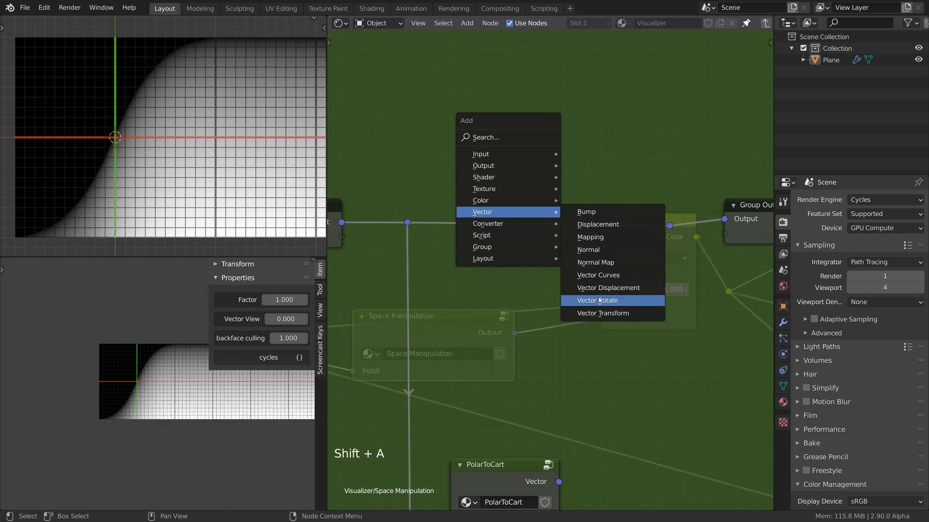
pyautogui.click(599, 300)
pyautogui.click(518, 228)
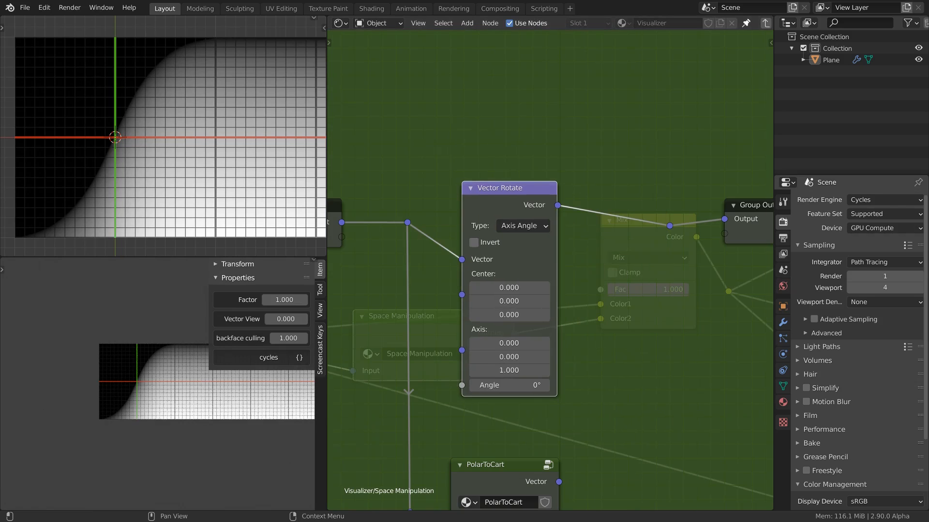
pyautogui.moveTo(509, 385)
pyautogui.mouseDown()
pyautogui.moveTo(538, 385)
pyautogui.moveTo(502, 385)
pyautogui.mouseUp()
# - Try shifting the Vector Rotate node's center and inverting it, restore both settings, and reposition the node nearer the first reroute point
pyautogui.moveTo(517, 288); pyautogui.dragTo(479, 288)
pyautogui.rightClick(517, 288)
pyautogui.click(475, 243)
pyautogui.click(477, 243)
pyautogui.moveTo(533, 223); pyautogui.dragTo(495, 196)
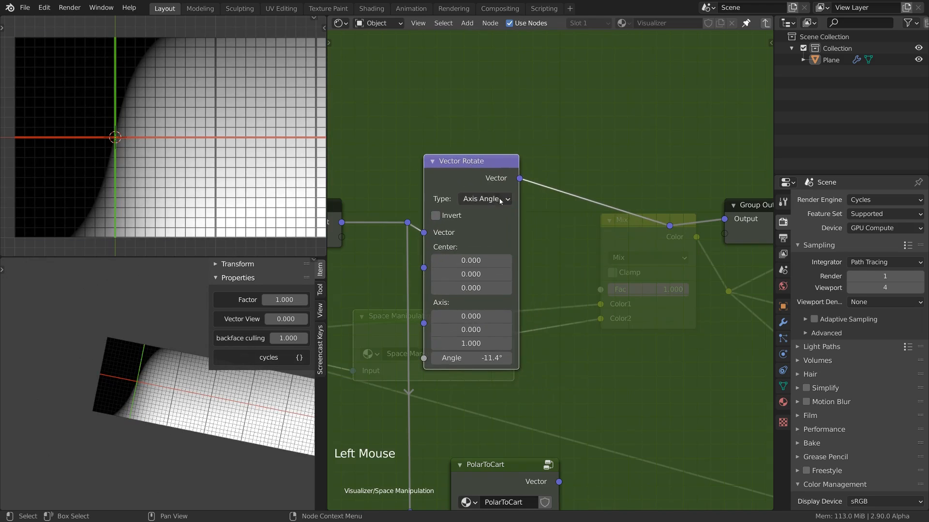
# - Insert an Add vector node after Vector Rotate, with a rotation angle of 8.6° and a first Add component of 4.100
pyautogui.hotkey('shift', 'a')
pyautogui.moveTo(556, 244)
pyautogui.click(645, 396)
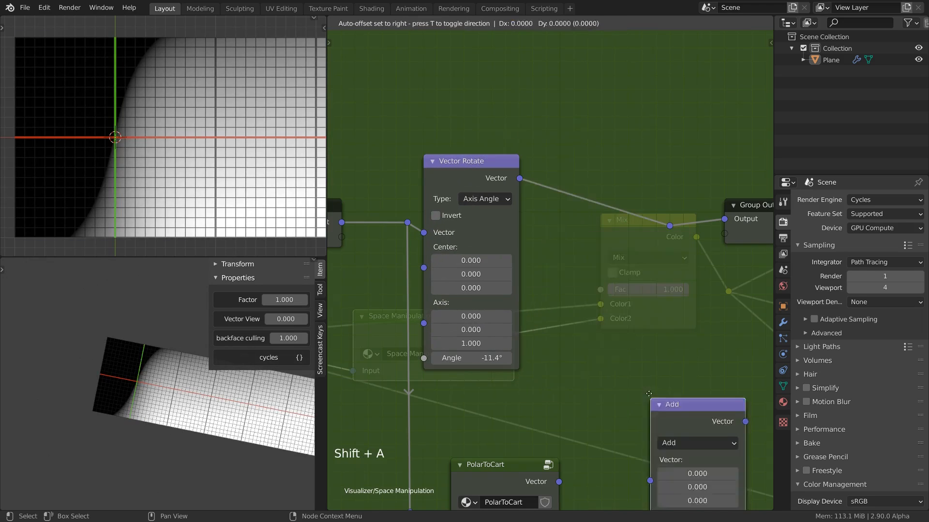
pyautogui.click(547, 167)
pyautogui.moveTo(548, 168); pyautogui.dragTo(540, 167)
pyautogui.moveTo(476, 358); pyautogui.dragTo(502, 359)
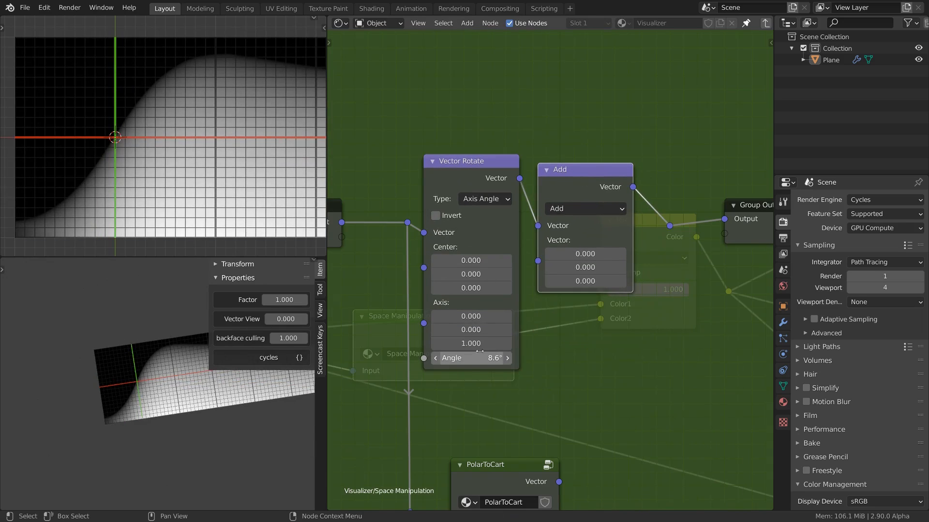
pyautogui.moveTo(585, 253); pyautogui.dragTo(635, 254)
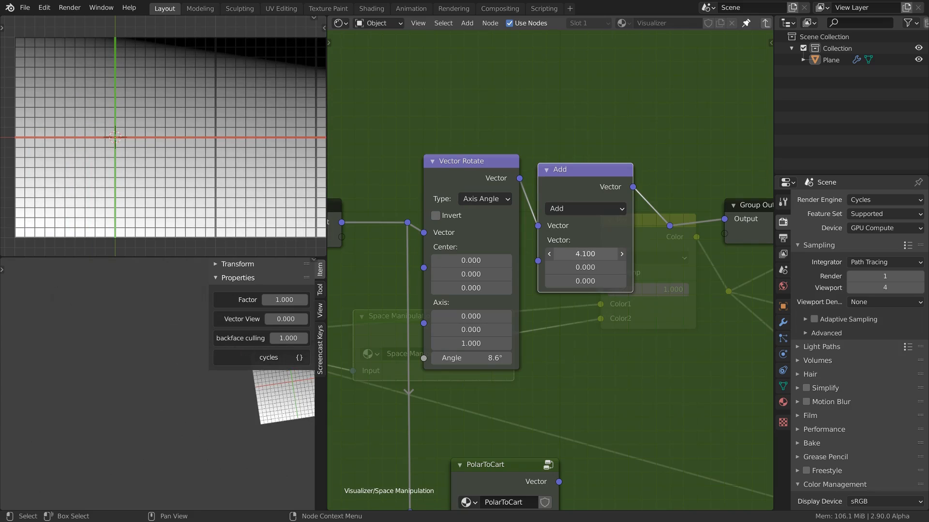
# - Reorder the chain so Add comes before Vector Rotate, and set Add's first vector component to -0.330
pyautogui.keyDown('alt'); pyautogui.moveTo(568, 175); pyautogui.dragTo(413, 46); pyautogui.keyUp('alt')
pyautogui.moveTo(498, 163); pyautogui.dragTo(626, 166)
pyautogui.moveTo(433, 69); pyautogui.dragTo(473, 188)
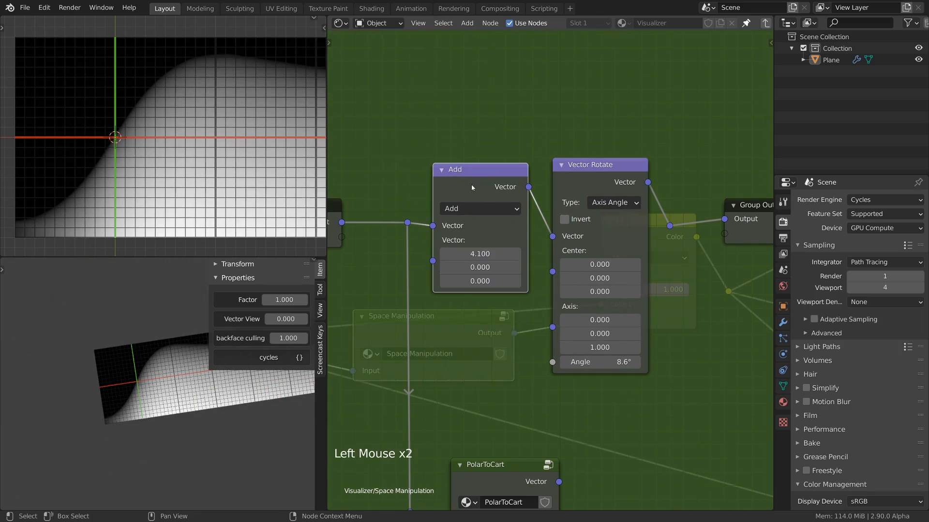
pyautogui.keyDown('shift'); pyautogui.moveTo(468, 253); pyautogui.dragTo(437, 253); pyautogui.keyUp('shift')
# - Place the Add node back after Vector Rotate and set its first vector component to 0.180
pyautogui.keyDown('alt'); pyautogui.moveTo(481, 178); pyautogui.dragTo(596, 179); pyautogui.keyUp('alt')
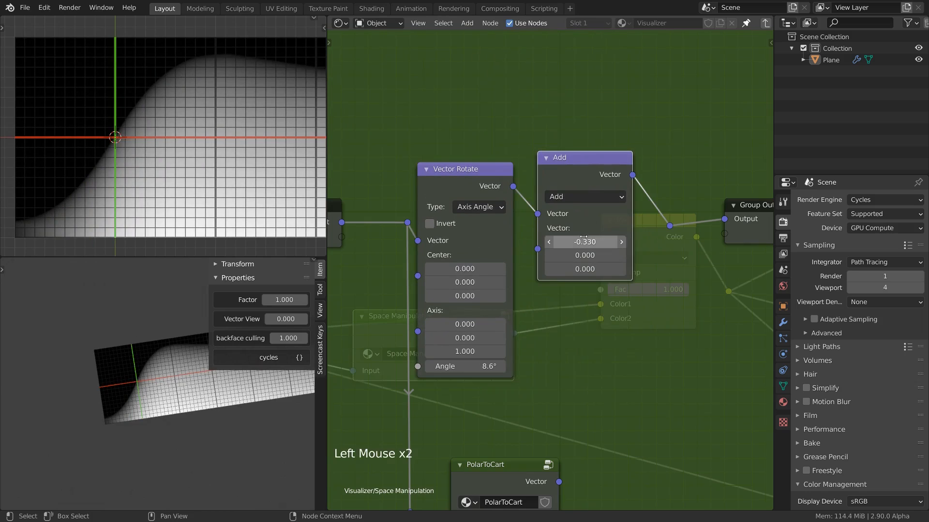
pyautogui.moveTo(582, 237)
pyautogui.keyDown('shift'); pyautogui.mouseDown()
pyautogui.moveTo(648, 237)
pyautogui.moveTo(578, 237)
pyautogui.moveTo(595, 237)
pyautogui.mouseUp(); pyautogui.keyUp('shift')
pyautogui.keyDown('ctrl'); pyautogui.moveTo(251, 411); pyautogui.dragTo(251, 385, button='middle'); pyautogui.keyUp('ctrl')
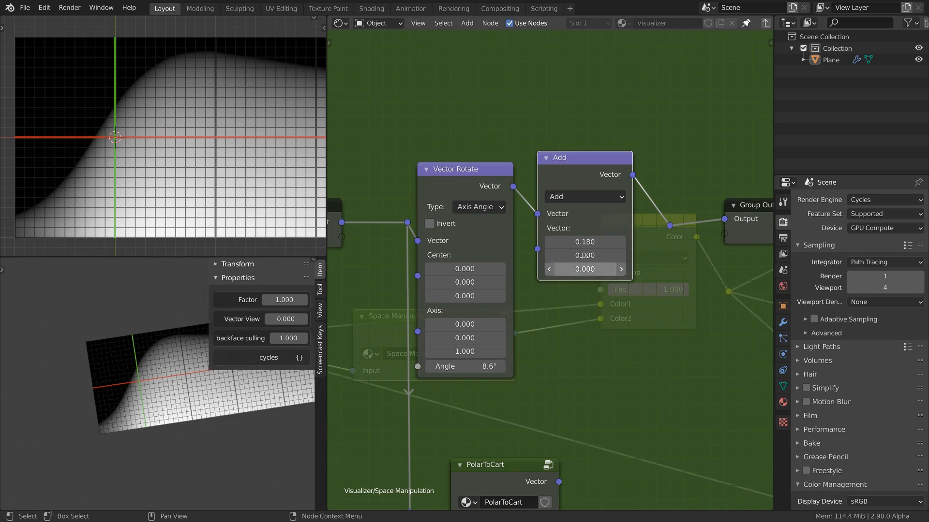
# - Put the Add node ahead of Vector Rotate again, set its first vector component to 0.350, and tidy both nodes' positions
pyautogui.keyDown('alt'); pyautogui.moveTo(583, 155); pyautogui.dragTo(423, 30); pyautogui.keyUp('alt')
pyautogui.moveTo(493, 170); pyautogui.dragTo(635, 177)
pyautogui.moveTo(415, 47); pyautogui.dragTo(480, 205)
pyautogui.moveTo(489, 273)
pyautogui.keyDown('shift'); pyautogui.mouseDown()
pyautogui.moveTo(458, 273)
pyautogui.moveTo(567, 272)
pyautogui.moveTo(489, 273)
pyautogui.moveTo(497, 273)
pyautogui.mouseUp(); pyautogui.keyUp('shift')
pyautogui.moveTo(489, 208); pyautogui.dragTo(477, 210)
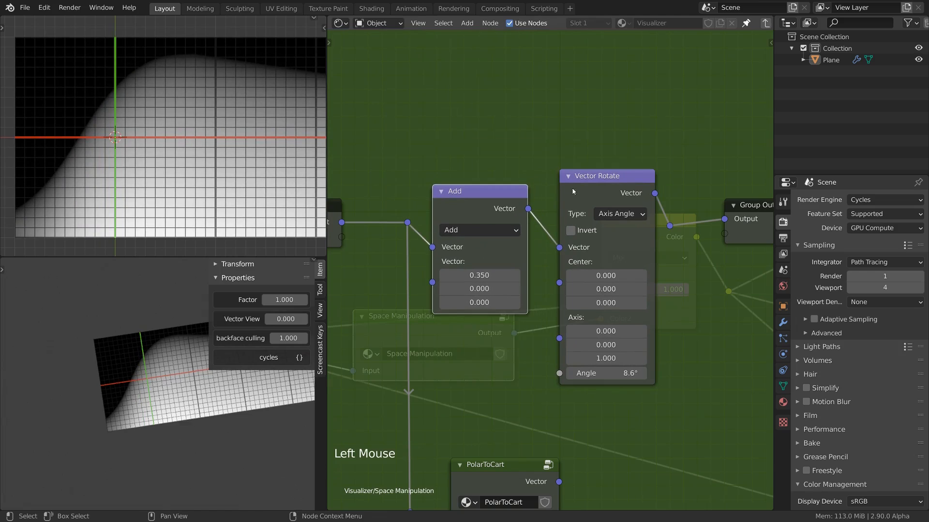
pyautogui.moveTo(576, 189); pyautogui.dragTo(568, 184)
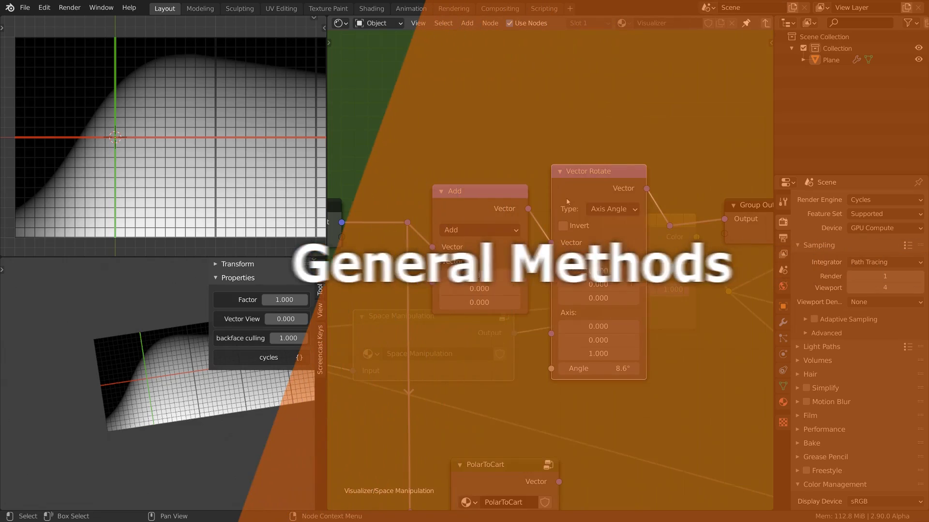
# - Delete both the Add and Vector Rotate nodes while keeping the link between the reroute points
pyautogui.moveTo(581, 110); pyautogui.dragTo(522, 251)
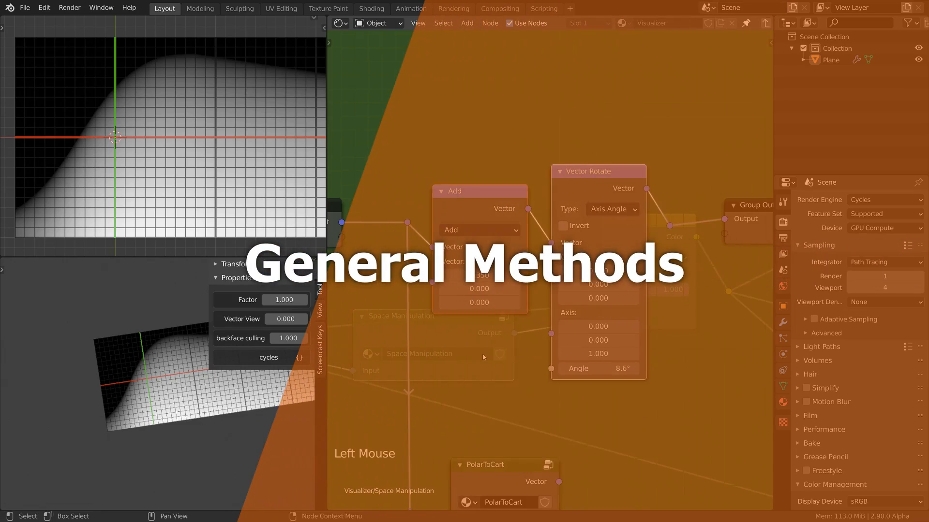
pyautogui.hotkey('ctrl', 'x')
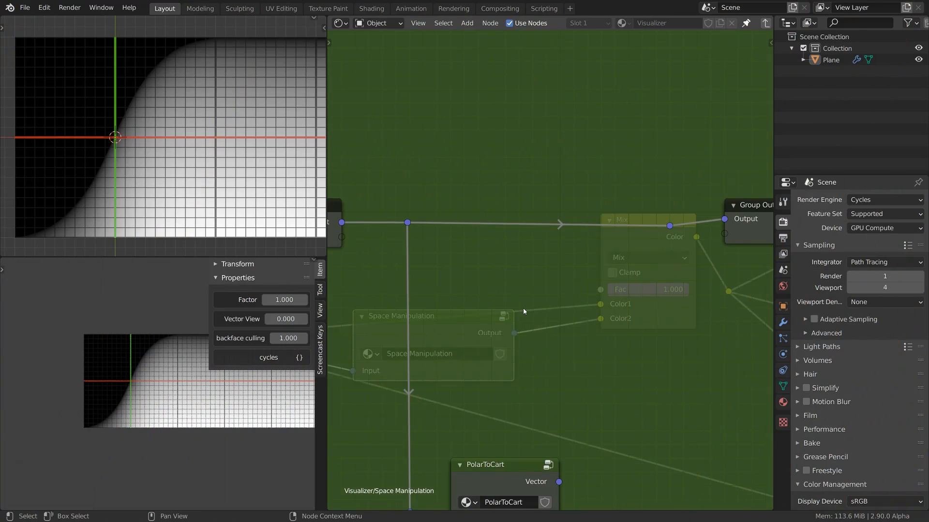
# - Insert a Separate XYZ node into the link after the first reroute point
pyautogui.moveTo(524, 311); pyautogui.dragTo(495, 293, button='middle')
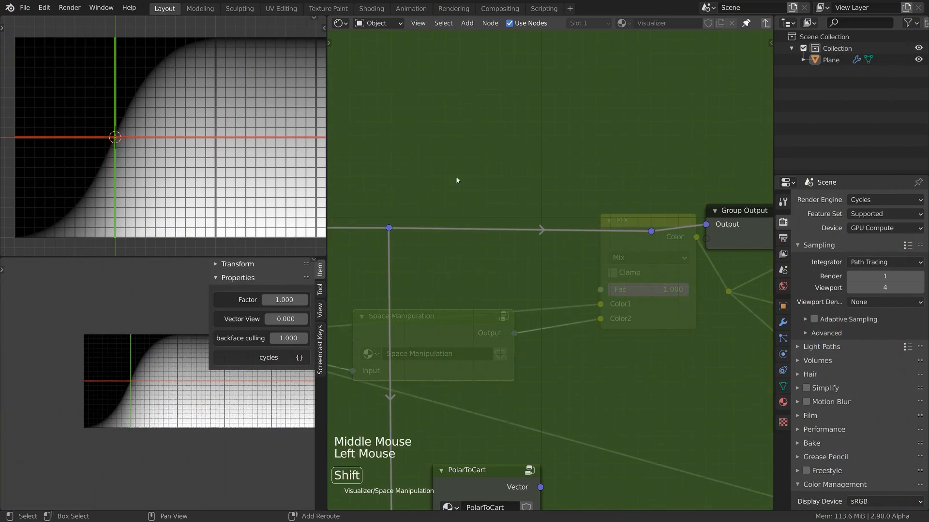
pyautogui.hotkey('shift', 'a')
pyautogui.click(537, 313)
pyautogui.click(431, 217)
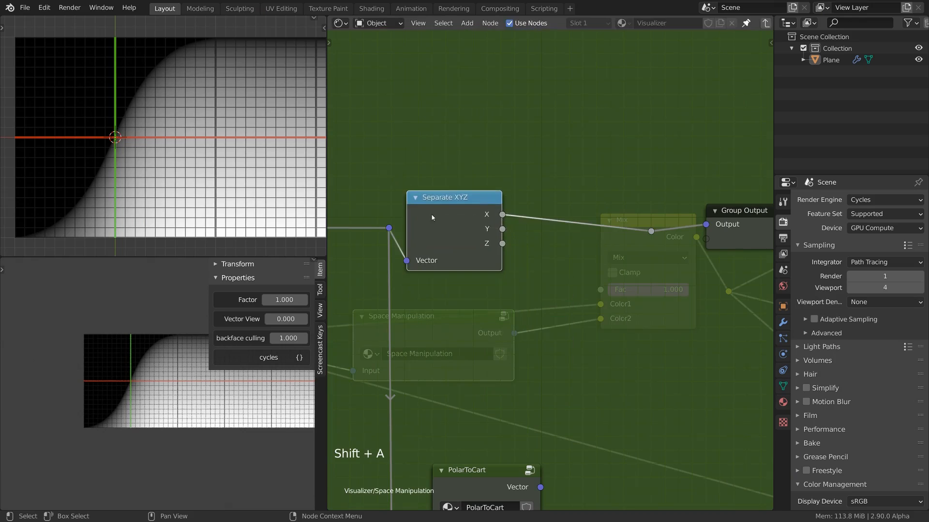
# - Insert a Combine XYZ node before the group output and link the Y output of Separate XYZ to its Y input
pyautogui.hotkey('shift', 'a')
pyautogui.click(532, 238)
pyautogui.click(587, 204)
pyautogui.moveTo(574, 143); pyautogui.dragTo(728, 272)
pyautogui.moveTo(605, 272); pyautogui.dragTo(514, 282, button='middle')
pyautogui.press('g')
pyautogui.click(731, 272)
pyautogui.moveTo(404, 235); pyautogui.dragTo(658, 244)
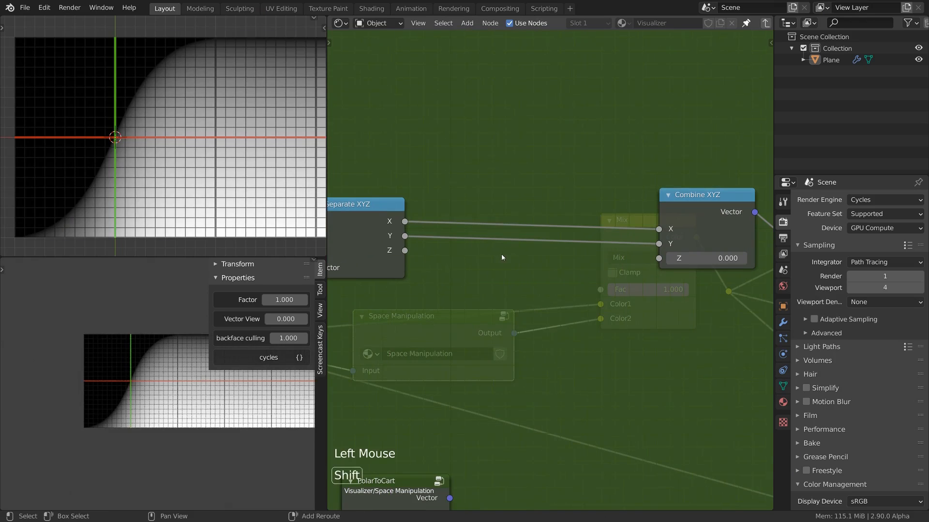
# - Insert a Math node into the X link between Separate XYZ and Combine XYZ, and set it to Ping-pong
pyautogui.hotkey('shift', 'a')
pyautogui.moveTo(503, 255)
pyautogui.click(576, 342)
pyautogui.click(491, 217)
pyautogui.click(491, 230)
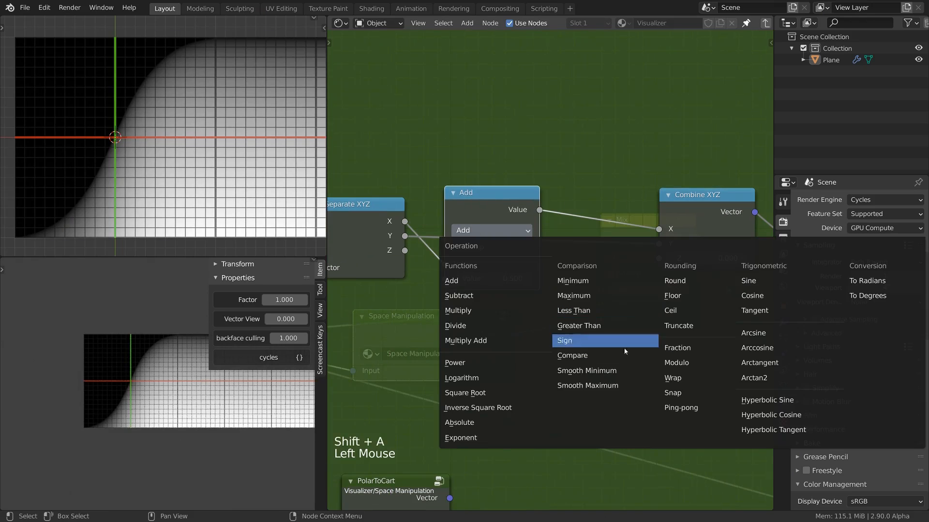
pyautogui.click(680, 408)
# - Set the Ping-pong scale to 0.480 and the backface culling property to 0.000
pyautogui.moveTo(474, 279)
pyautogui.keyDown('shift'); pyautogui.mouseDown()
pyautogui.moveTo(507, 279)
pyautogui.moveTo(473, 279)
pyautogui.mouseUp(); pyautogui.keyUp('shift')
pyautogui.moveTo(291, 339); pyautogui.dragTo(267, 338)
pyautogui.moveTo(213, 401); pyautogui.dragTo(193, 367, button='middle')
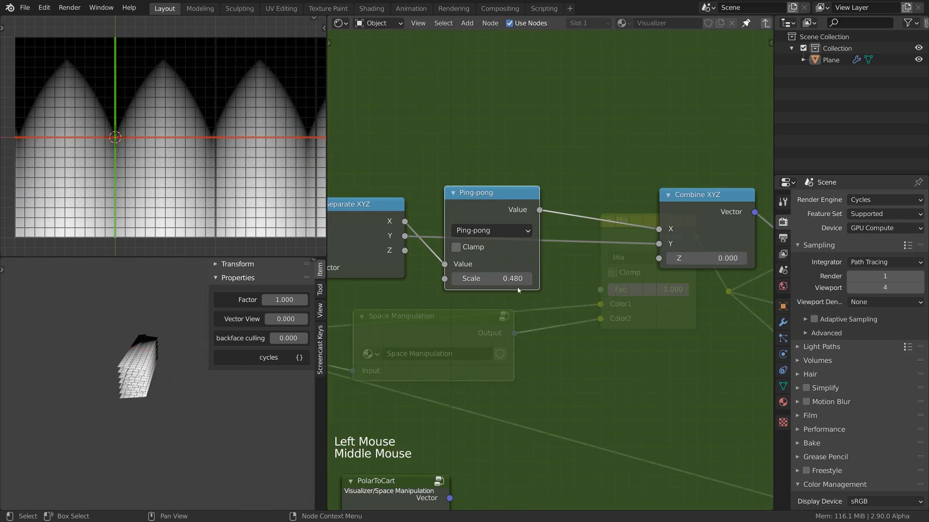
# - Set the Ping-pong scale to 1 and vary the Factor property, ending at 1.000, to inspect the folded plane
pyautogui.click(513, 281)
pyautogui.write('1')
pyautogui.press('Return')
pyautogui.moveTo(149, 338); pyautogui.dragTo(177, 351, button='middle')
pyautogui.moveTo(274, 300); pyautogui.dragTo(319, 300)
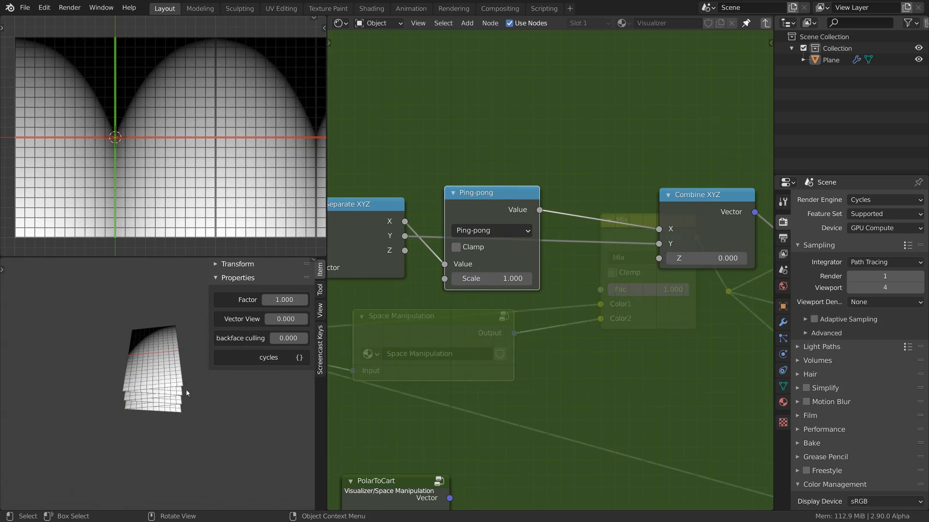
pyautogui.moveTo(163, 385)
pyautogui.mouseDown(button='middle')
pyautogui.moveTo(180, 353)
pyautogui.moveTo(167, 382)
pyautogui.mouseUp(button='middle')
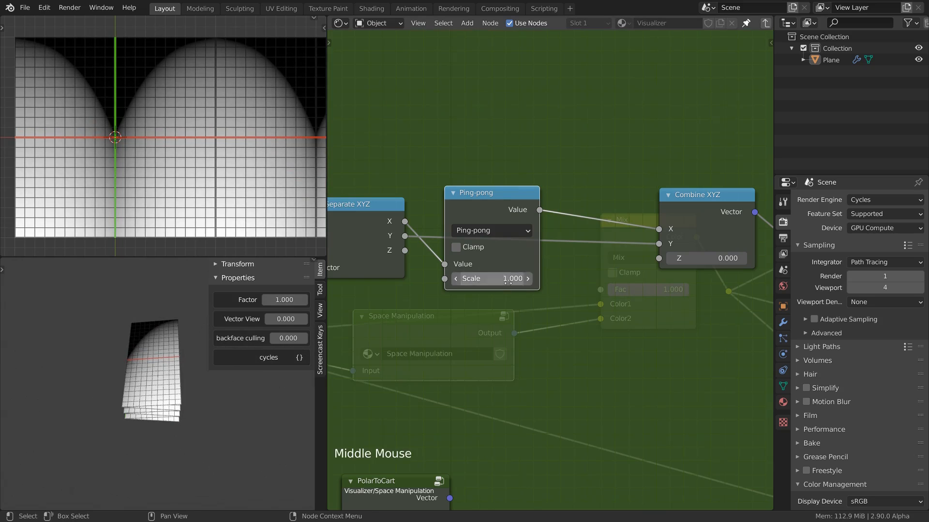
# - Try the Absolute and Exponent operations on the Math node in the X link
pyautogui.click(516, 233)
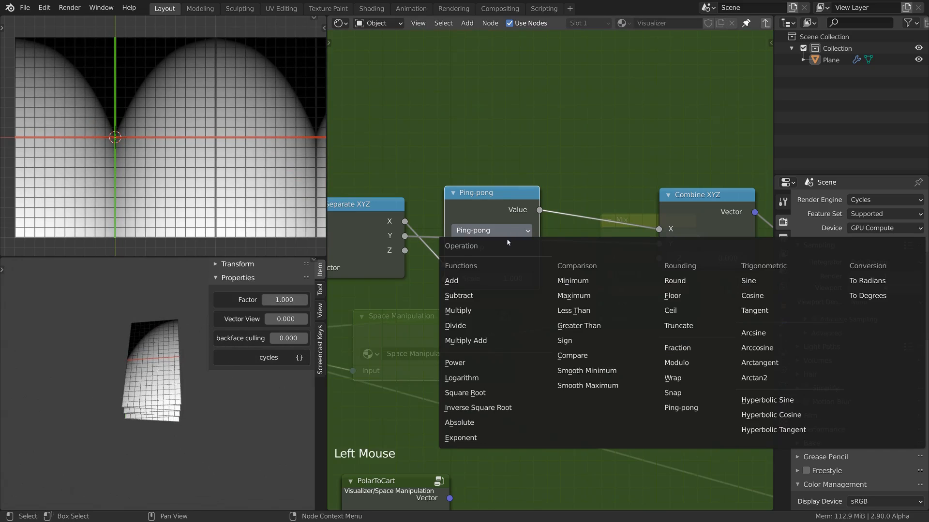
pyautogui.click(462, 424)
pyautogui.click(477, 232)
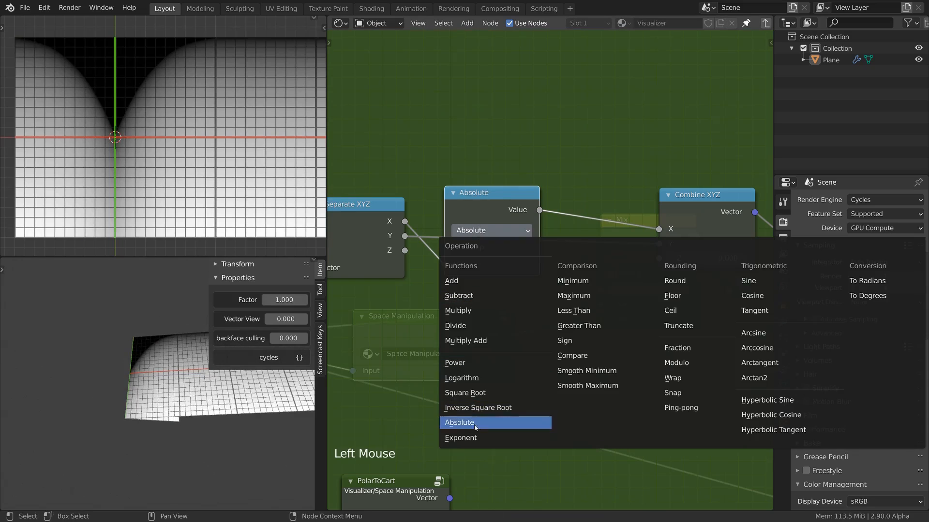
pyautogui.click(464, 438)
# - Switch the Math node in the X link to Multiply and set its value to 3.700
pyautogui.click(494, 232)
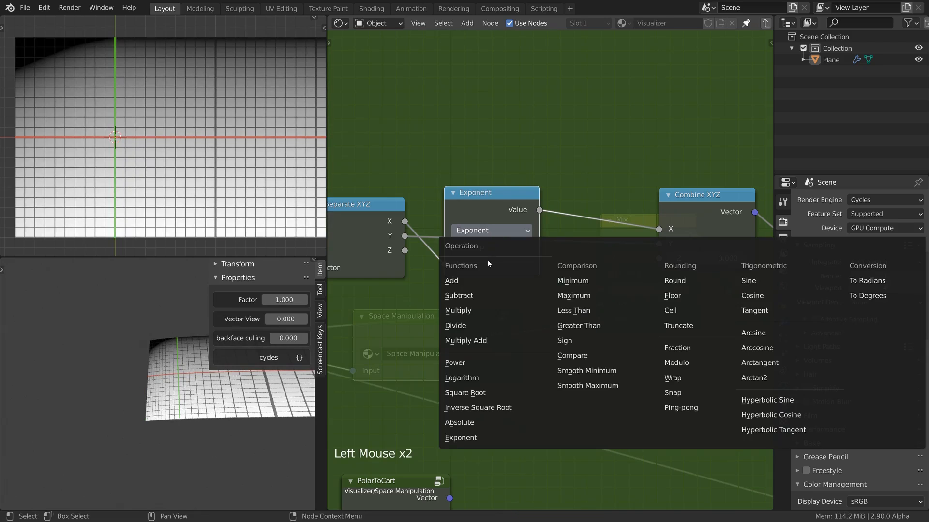
pyautogui.click(458, 311)
pyautogui.moveTo(480, 278); pyautogui.dragTo(522, 279)
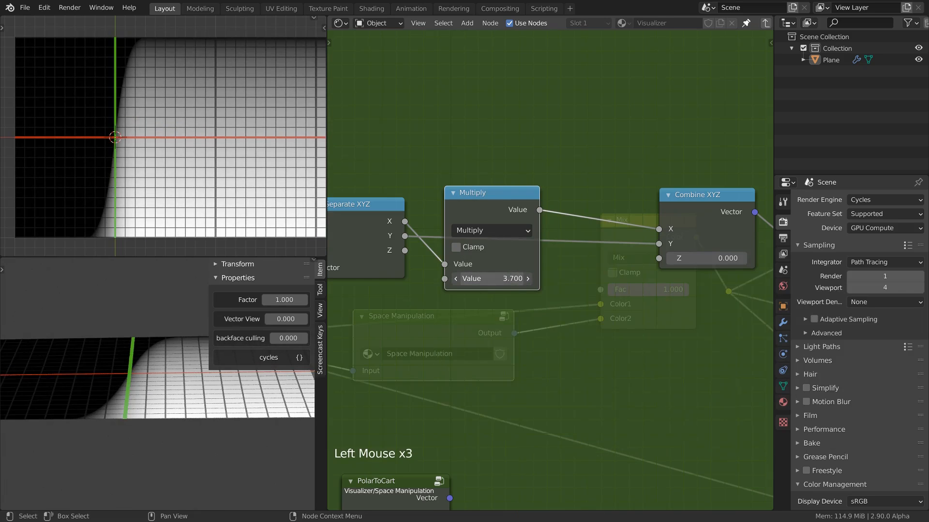
# - Switch the Math node in the X link to Fraction and inspect the repeated, stacked plane
pyautogui.click(492, 230)
pyautogui.click(677, 348)
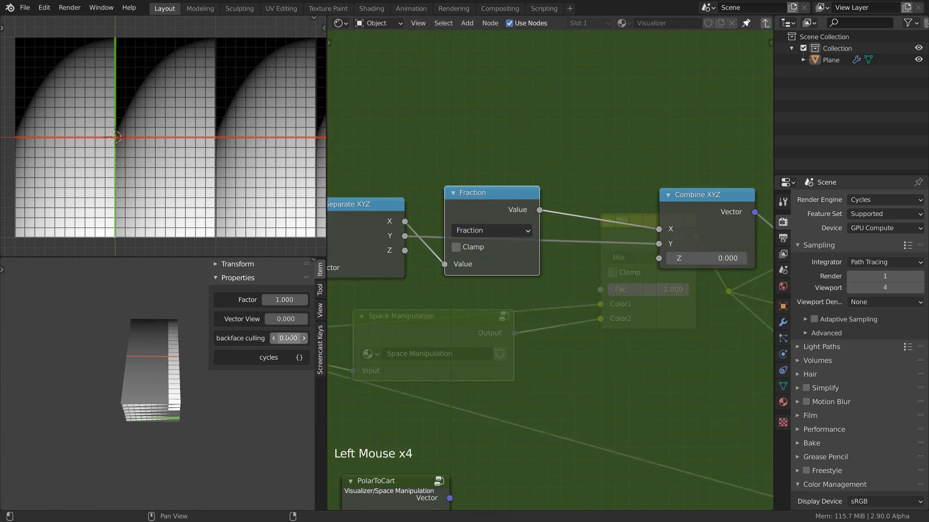
pyautogui.moveTo(193, 382); pyautogui.dragTo(205, 397, button='middle')
# - Route the Suzanne Warp output to the Group Output, set backface culling to 1.000 and inspect the warped plane
pyautogui.scroll(-8, 539, 286)
pyautogui.moveTo(544, 282); pyautogui.dragTo(497, 232, button='middle')
pyautogui.moveTo(452, 450); pyautogui.dragTo(507, 378)
pyautogui.moveTo(625, 207); pyautogui.dragTo(537, 181)
pyautogui.moveTo(289, 301)
pyautogui.mouseDown()
pyautogui.moveTo(261, 301)
pyautogui.moveTo(300, 300)
pyautogui.mouseUp()
pyautogui.moveTo(208, 348); pyautogui.dragTo(195, 354, button='middle')
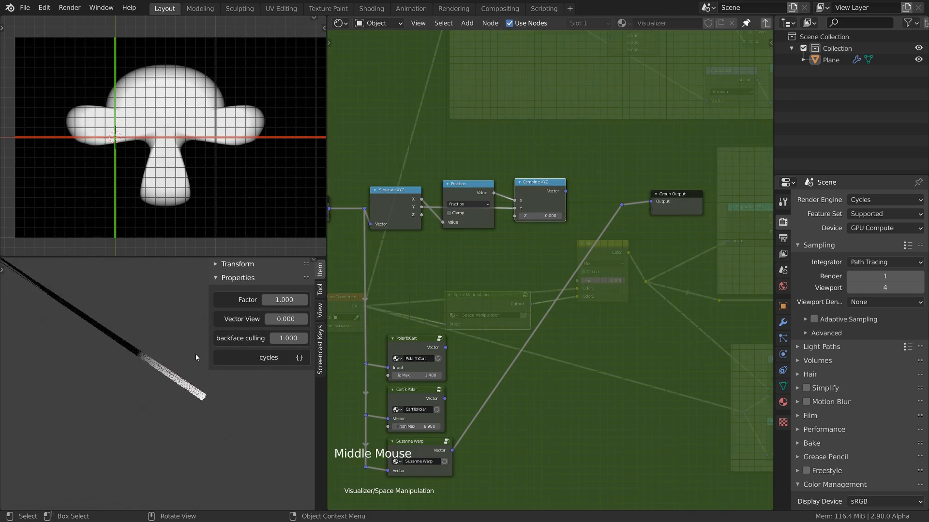
pyautogui.press('KP_7')
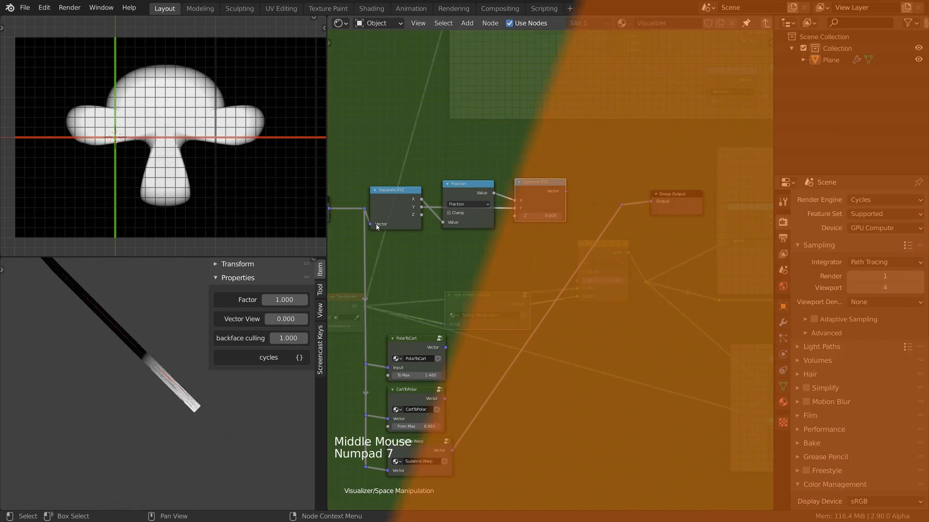
# - Move the Separate XYZ, Fraction and Combine XYZ nodes upward and connect the input coordinates directly to the output reroute
pyautogui.moveTo(411, 168); pyautogui.dragTo(525, 243)
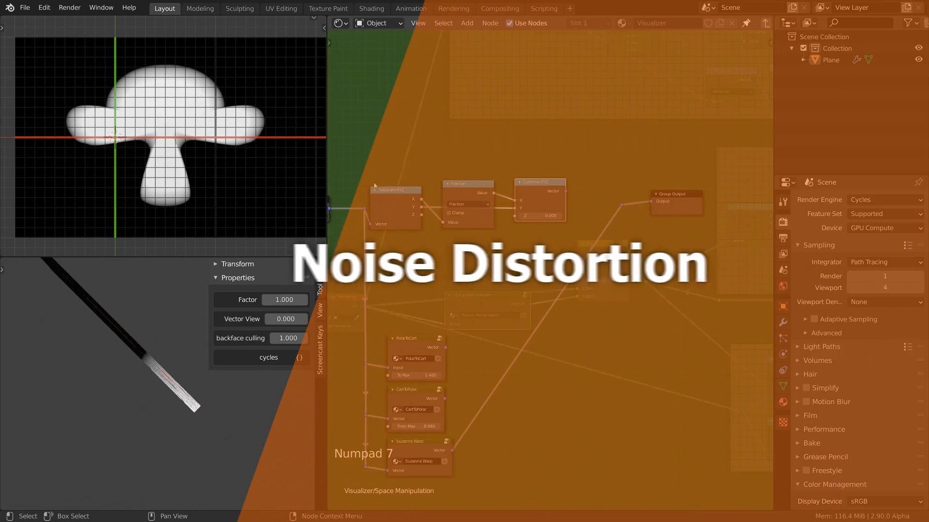
pyautogui.moveTo(525, 244); pyautogui.dragTo(526, 266, button='middle')
pyautogui.press('g')
pyautogui.click(533, 162)
pyautogui.keyDown('alt'); pyautogui.moveTo(369, 233); pyautogui.dragTo(623, 228, button='right'); pyautogui.keyUp('alt')
# - Add a Noise Texture node below the main link and feed the input coordinates into its Vector socket
pyautogui.hotkey('shift', 'a')
pyautogui.moveTo(402, 194)
pyautogui.click(507, 380)
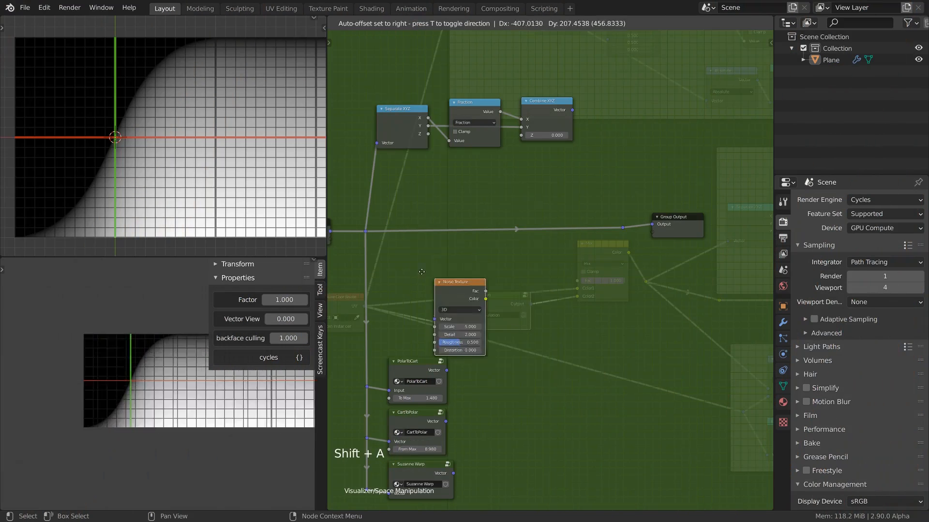
pyautogui.click(428, 251)
pyautogui.scroll(4, 428, 250)
pyautogui.moveTo(428, 250); pyautogui.dragTo(449, 249, button='middle')
pyautogui.moveTo(355, 219); pyautogui.dragTo(402, 296)
pyautogui.click(439, 262)
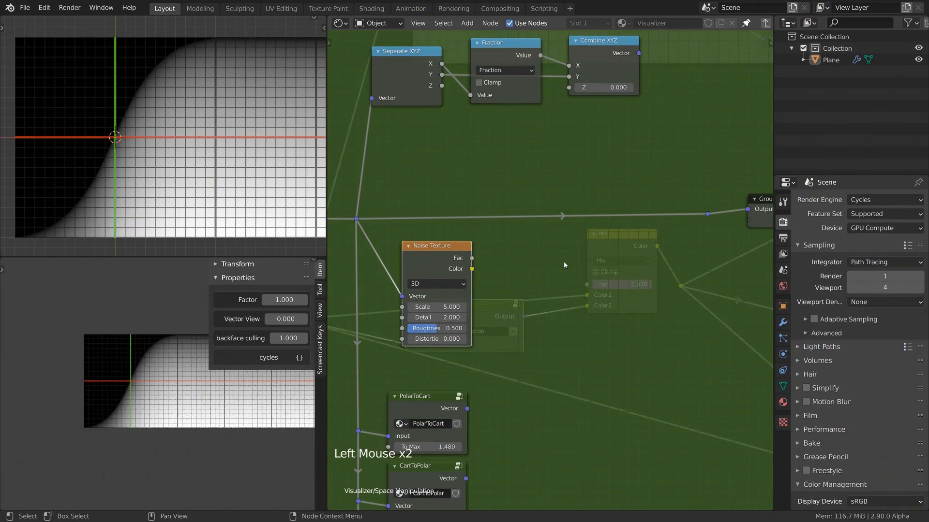
# - Insert a Vector Math Add node in the output link and connect the Noise Texture's Color to its second Vector socket
pyautogui.hotkey('shift', 'a')
pyautogui.moveTo(498, 296)
pyautogui.click(557, 504)
pyautogui.click(529, 191)
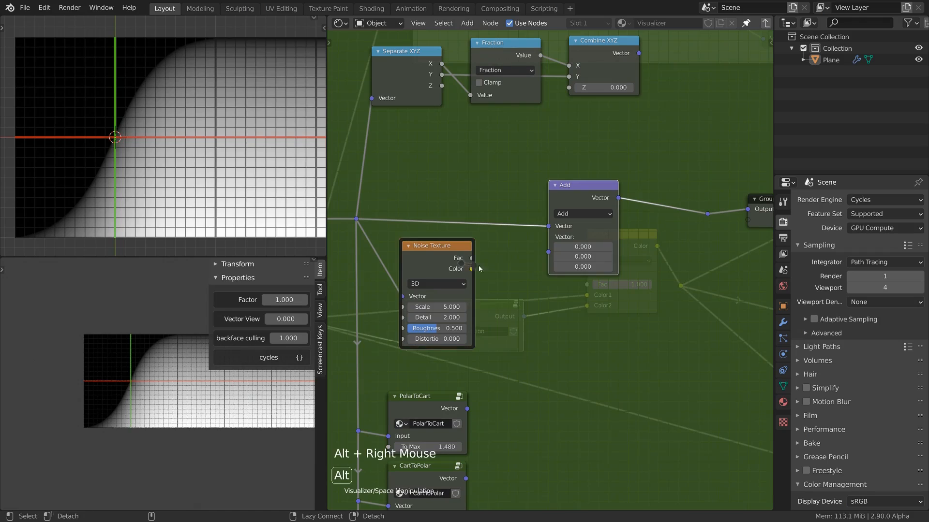
pyautogui.moveTo(471, 269); pyautogui.dragTo(556, 251)
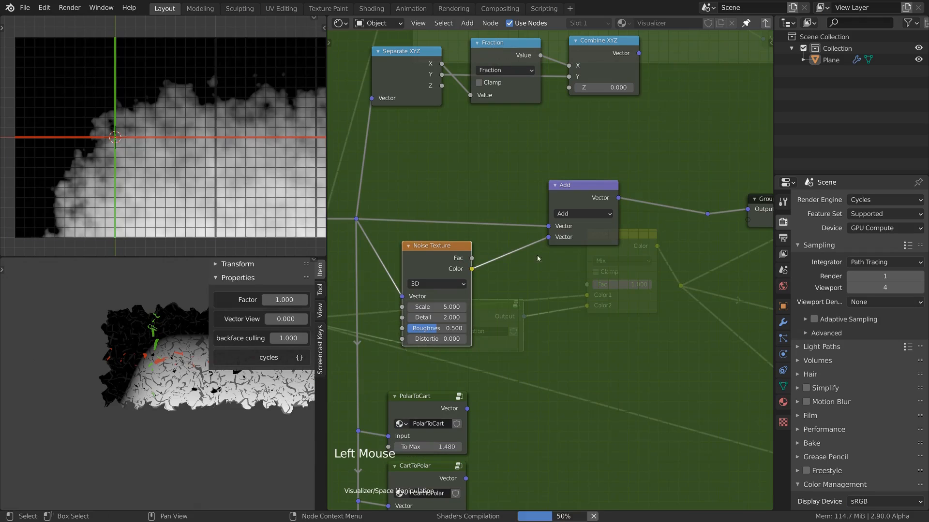
# - Set the Noise Texture's Scale to 1 and inspect the distorted plane from several angles
pyautogui.keyDown('shift'); pyautogui.moveTo(193, 365); pyautogui.dragTo(179, 387, button='middle'); pyautogui.keyUp('shift')
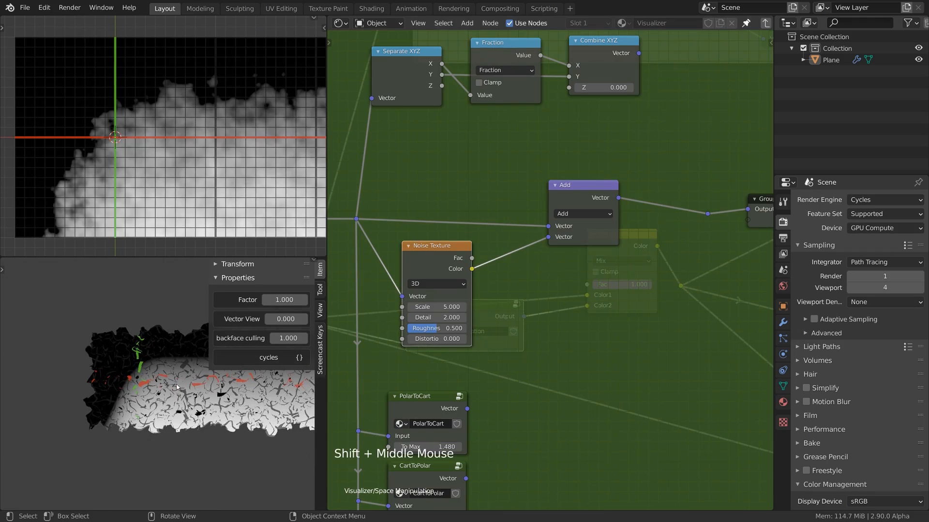
pyautogui.moveTo(436, 307); pyautogui.dragTo(387, 307)
pyautogui.write('1')
pyautogui.press('Return')
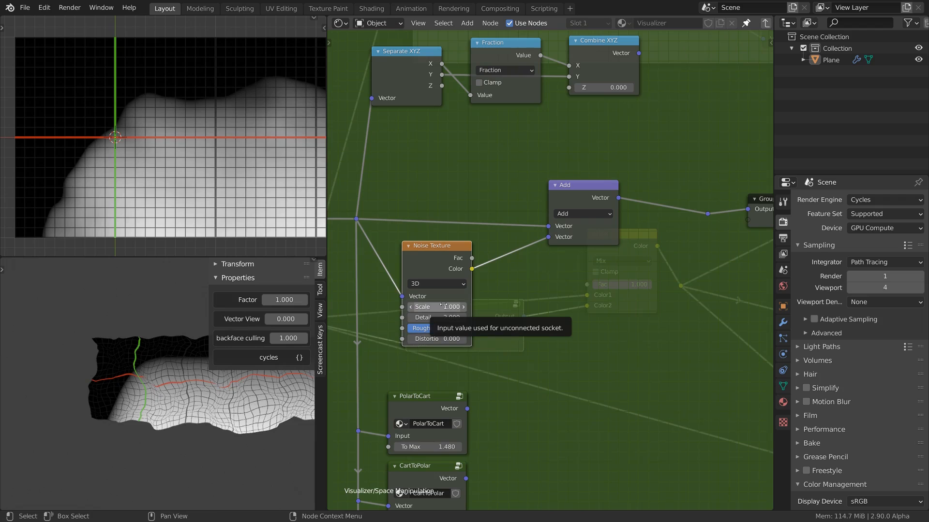
pyautogui.moveTo(148, 325); pyautogui.dragTo(164, 392, button='middle')
pyautogui.press('KP_7')
# - Shift the Add node toward the Group Output and toggle its muting to compare the plane with and without noise
pyautogui.moveTo(601, 244); pyautogui.dragTo(630, 245)
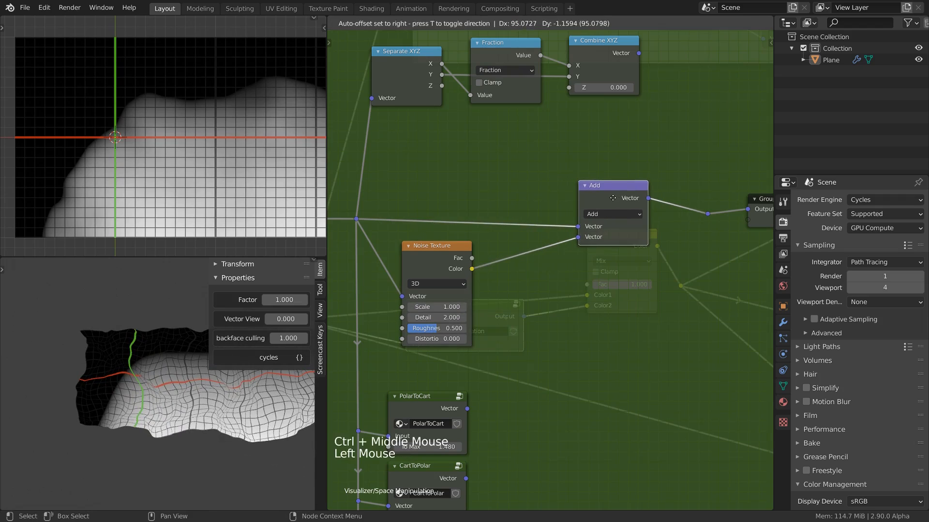
pyautogui.press('m')
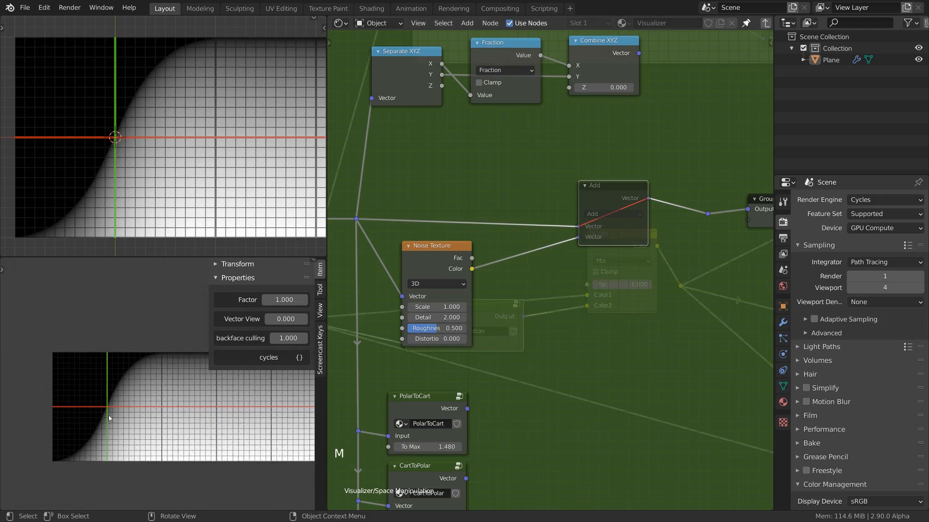
pyautogui.click(627, 198)
pyautogui.press('m')
pyautogui.press('m')
pyautogui.press('m')
pyautogui.press('m')
pyautogui.moveTo(628, 198); pyautogui.dragTo(659, 191)
pyautogui.press('m')
# - Duplicate the Add node into the noise link, switch it to Subtract and set all three vector values to 0.5
pyautogui.hotkey('shift', 'd')
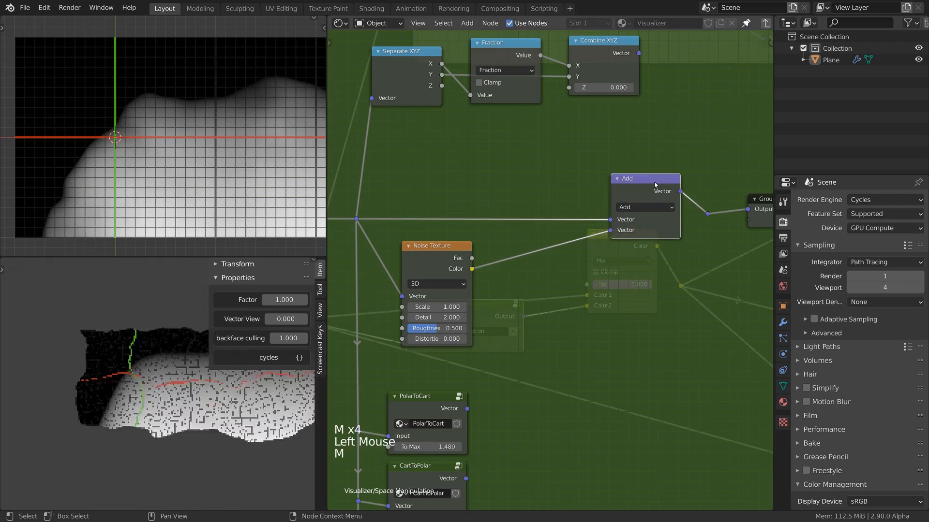
pyautogui.click(547, 253)
pyautogui.click(545, 276)
pyautogui.click(532, 287)
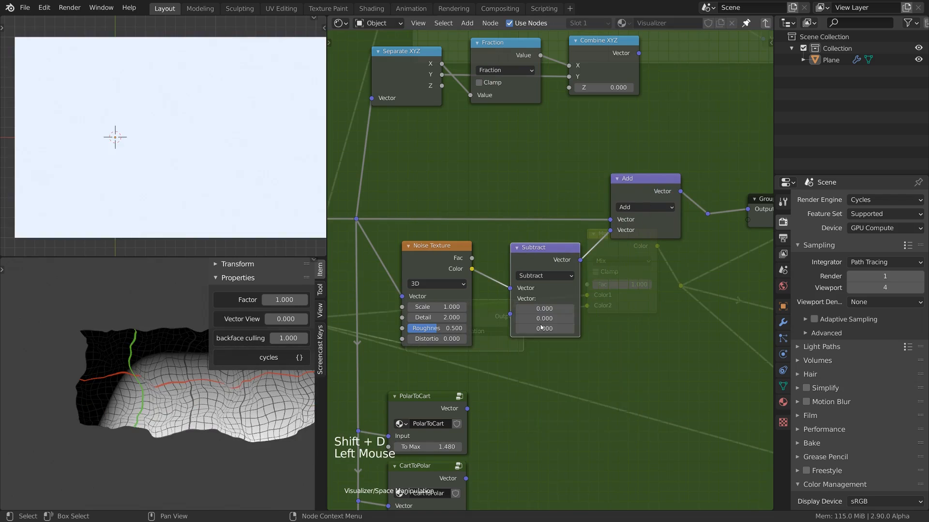
pyautogui.doubleClick(541, 327)
pyautogui.write('0.5')
pyautogui.press('Return')
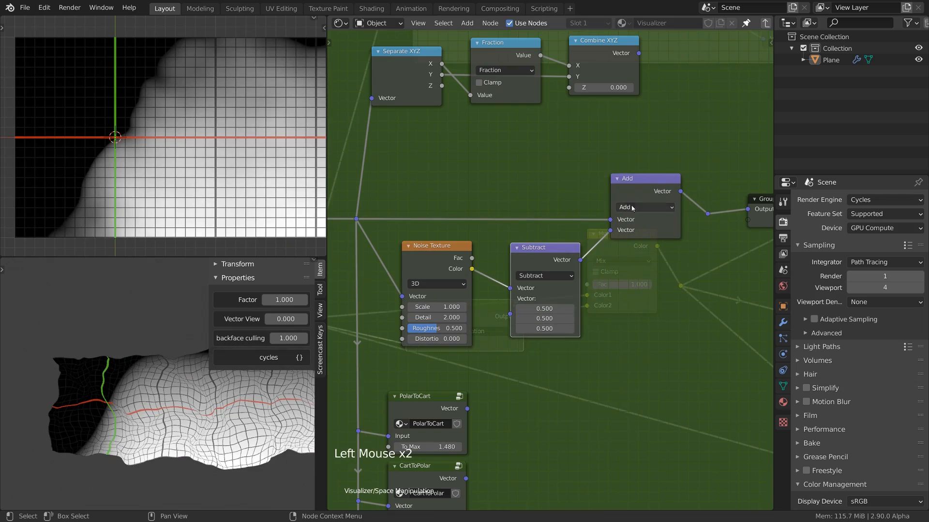
# - Toggle the Add node's muting to compare the recentred noise distortion with the original plane
pyautogui.press('m')
pyautogui.press('m')
pyautogui.press('m')
# - Duplicate the Subtract node as a Scale node before the unmuted Add node and set its scale to -1.240
pyautogui.moveTo(432, 261); pyautogui.dragTo(404, 255)
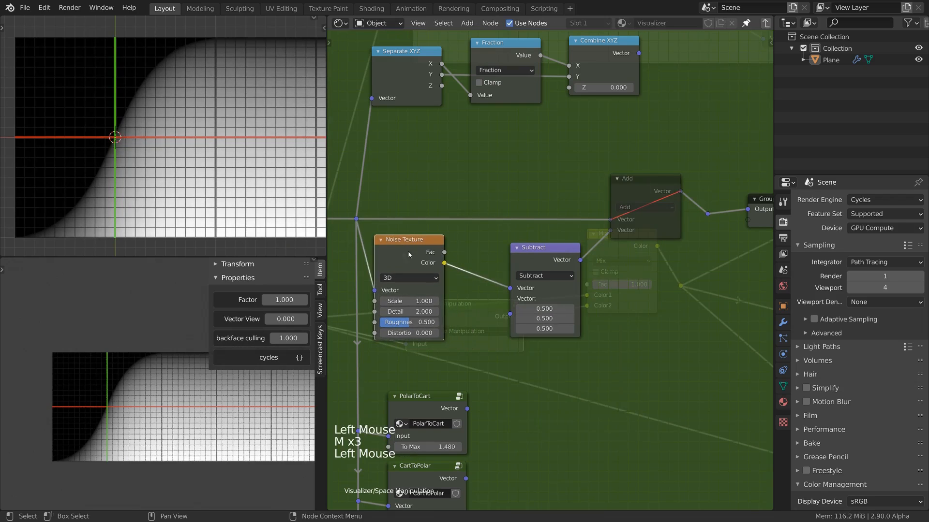
pyautogui.moveTo(546, 247); pyautogui.dragTo(499, 245)
pyautogui.hotkey('shift', 'd')
pyautogui.click(580, 242)
pyautogui.click(575, 270)
pyautogui.click(568, 406)
pyautogui.click(644, 231)
pyautogui.press('m')
pyautogui.keyDown('shift'); pyautogui.moveTo(570, 292); pyautogui.dragTo(653, 292); pyautogui.keyUp('shift')
pyautogui.moveTo(182, 391); pyautogui.dragTo(173, 397, button='middle')
# - Switch the Mix node to Linear Light with the coordinates in Color1 and the noise Color in Color2
pyautogui.moveTo(439, 252); pyautogui.dragTo(441, 263)
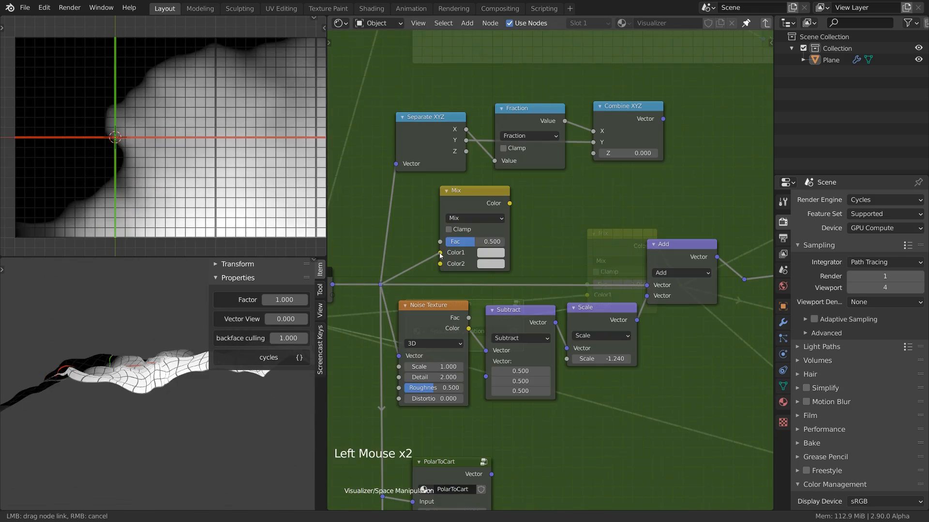
pyautogui.click(479, 219)
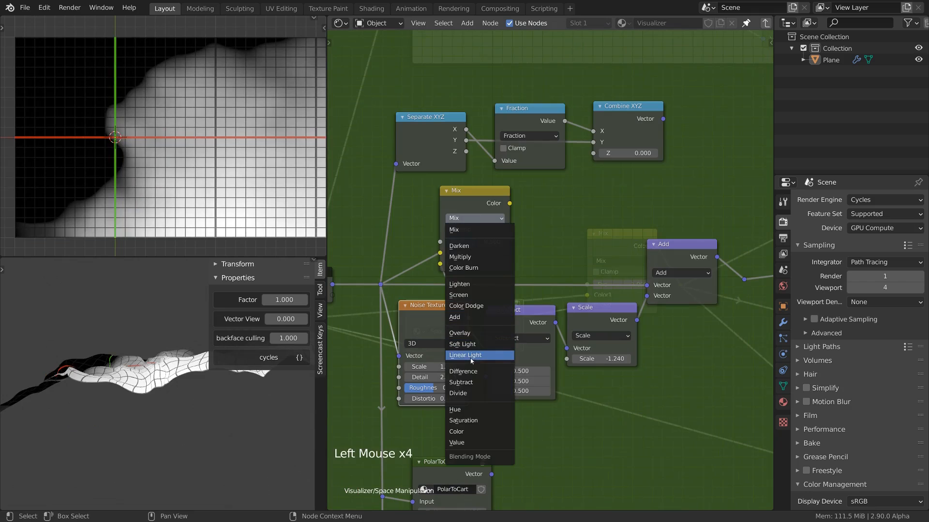
pyautogui.click(506, 355)
pyautogui.moveTo(476, 191); pyautogui.dragTo(569, 202)
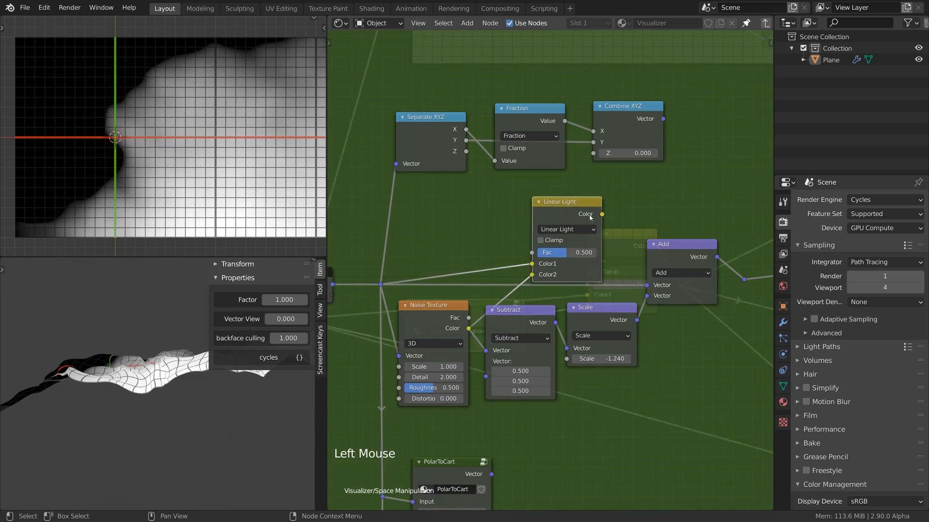
# - Route the Linear Light node's Color to the output reroute and set its Fac to 0.325
pyautogui.moveTo(569, 202); pyautogui.dragTo(483, 219, button='middle')
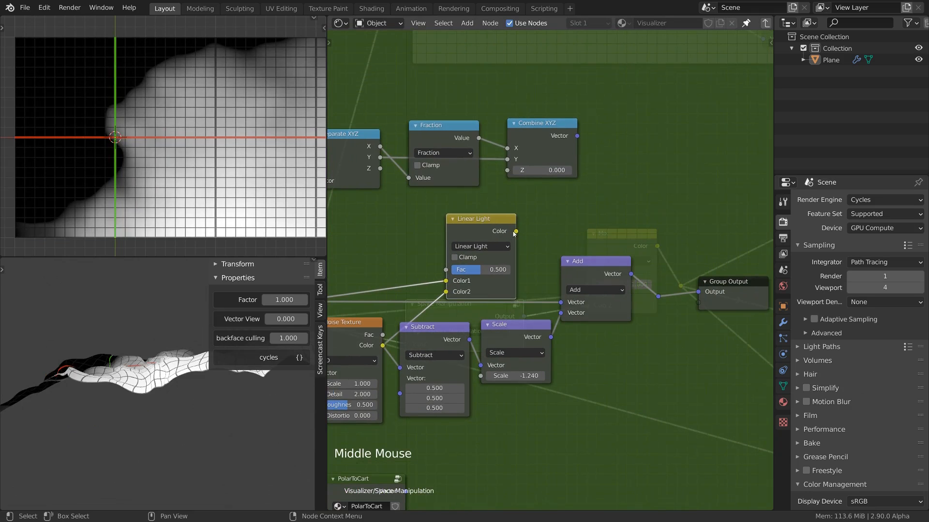
pyautogui.moveTo(651, 303); pyautogui.dragTo(656, 298)
pyautogui.moveTo(477, 222); pyautogui.dragTo(479, 209)
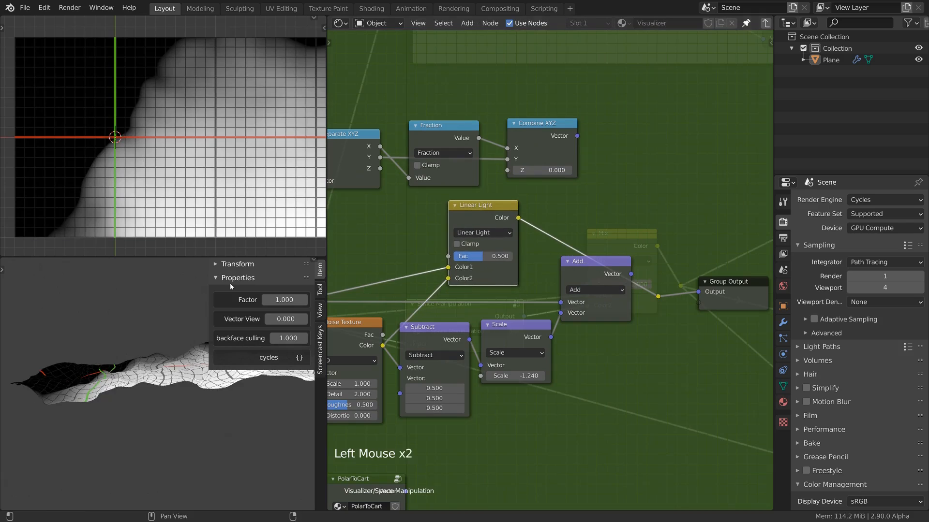
pyautogui.moveTo(145, 323); pyautogui.dragTo(129, 364, button='middle')
pyautogui.moveTo(484, 258)
pyautogui.mouseDown()
pyautogui.moveTo(472, 258)
pyautogui.moveTo(514, 259)
pyautogui.moveTo(470, 259)
pyautogui.mouseUp()
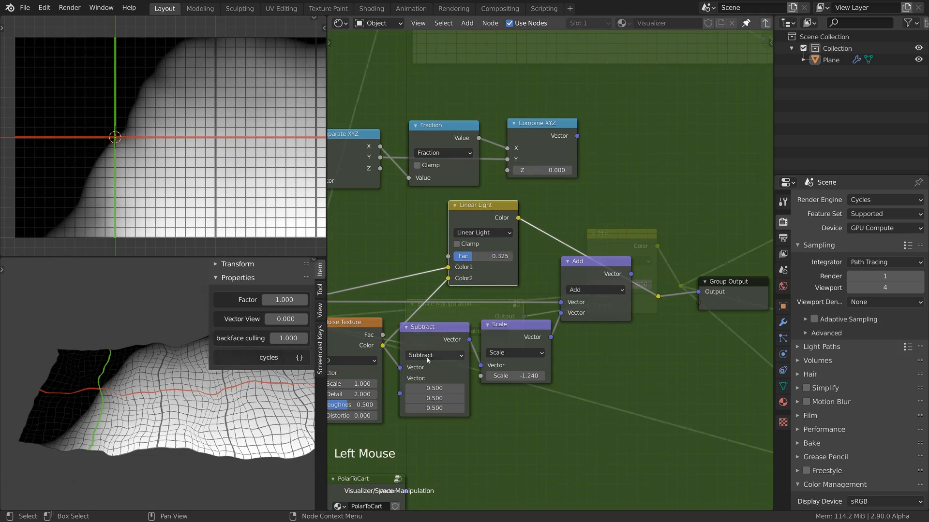
# - Reconnect the Add node to the output reroute and set the Scale node's value to 2.000
pyautogui.moveTo(630, 274); pyautogui.dragTo(659, 296)
pyautogui.moveTo(527, 376)
pyautogui.mouseDown()
pyautogui.moveTo(577, 376)
pyautogui.moveTo(541, 376)
pyautogui.mouseUp()
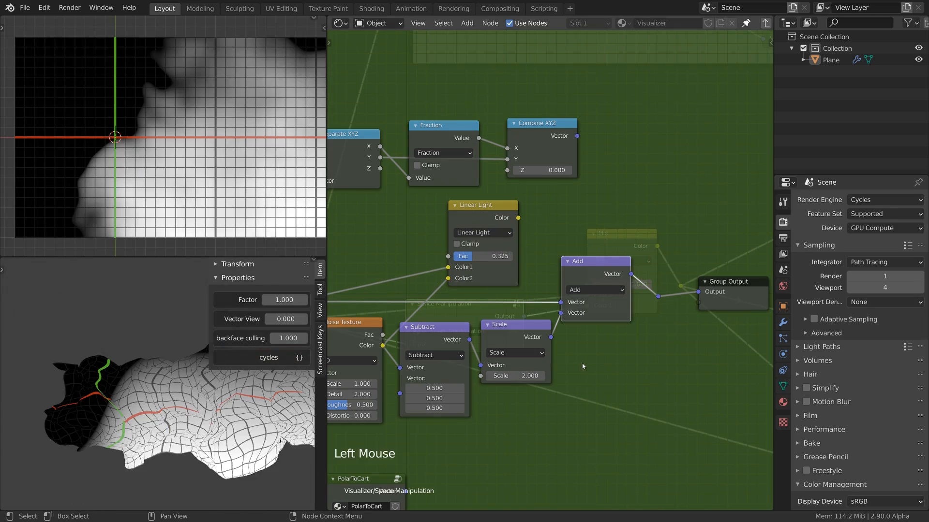
# - Set the Noise Texture's Scale to 1000.000 and examine the blurred result on the plane
pyautogui.moveTo(555, 372); pyautogui.dragTo(612, 353, button='middle')
pyautogui.moveTo(406, 364); pyautogui.dragTo(928, 364)
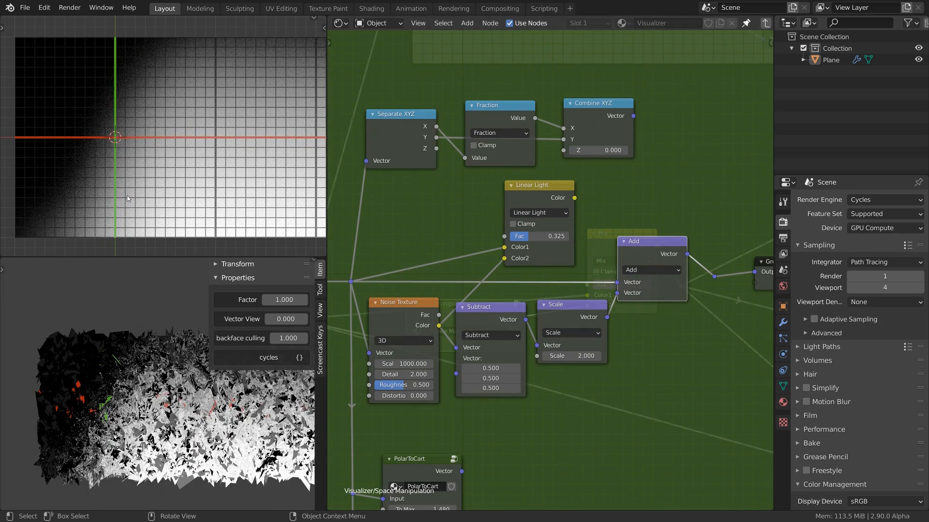
pyautogui.keyDown('shift'); pyautogui.moveTo(134, 143); pyautogui.dragTo(178, 85, button='middle'); pyautogui.keyUp('shift')
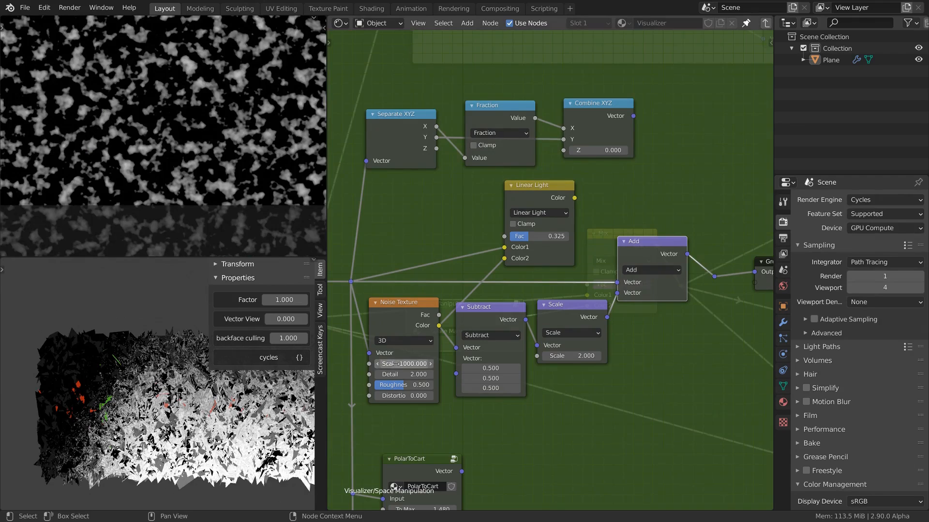
# - Try a value of 83.300 on the Scale node to exaggerate the noise displacement
pyautogui.moveTo(580, 356); pyautogui.dragTo(754, 356)
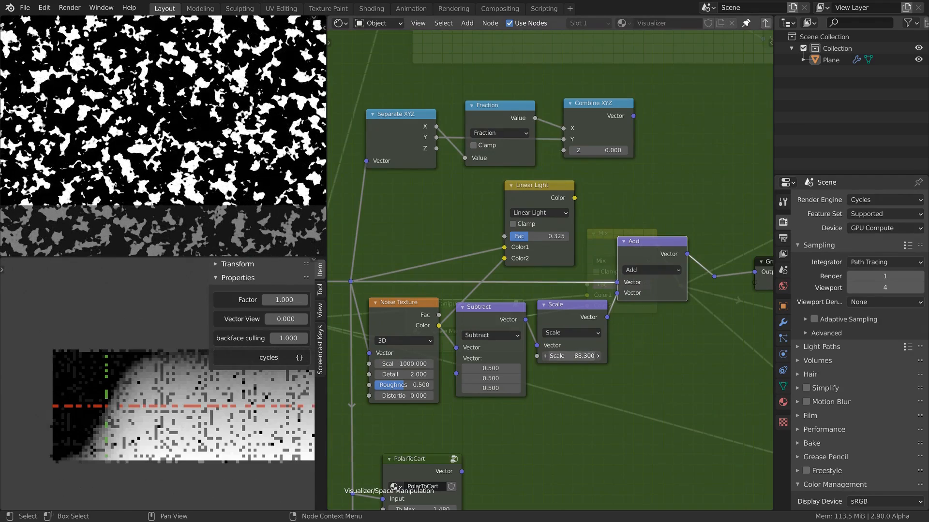
pyautogui.rightClick(580, 356)
pyautogui.keyDown('ctrl'); pyautogui.moveTo(199, 116); pyautogui.dragTo(153, 165, button='middle'); pyautogui.keyUp('ctrl')
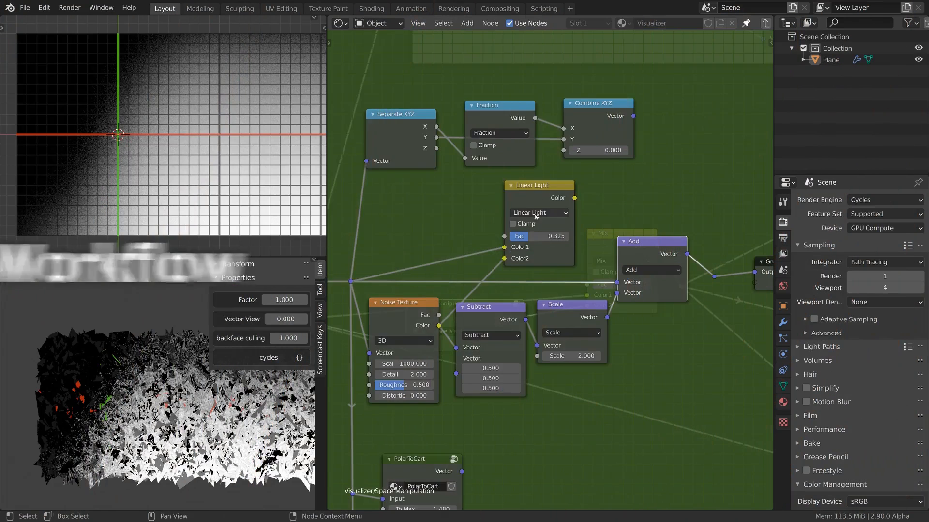
# - Move the Group Output and its reroute farther from the Add node to make room in the chain
pyautogui.scroll(-8, 416, 249)
pyautogui.moveTo(638, 269); pyautogui.dragTo(604, 212, button='middle')
pyautogui.moveTo(605, 198); pyautogui.dragTo(646, 244)
pyautogui.moveTo(646, 244); pyautogui.dragTo(603, 261, button='middle')
pyautogui.press('g')
pyautogui.click(726, 259)
# - Insert a duplicate of the Suzanne Warp node before the Group Output and reduce the Scale node's value
pyautogui.click(408, 414)
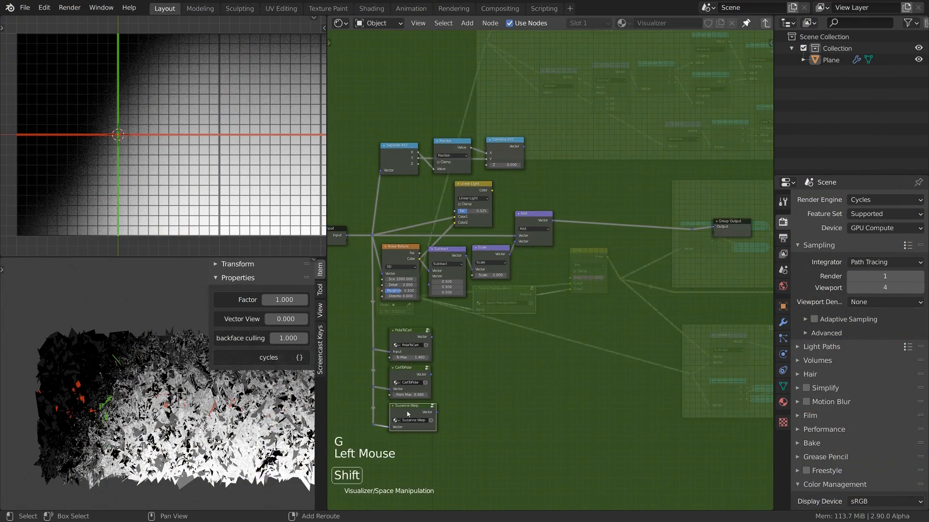
pyautogui.hotkey('shift', 'd')
pyautogui.click(644, 224)
pyautogui.scroll(-1, 205, 175)
pyautogui.keyDown('shift'); pyautogui.moveTo(498, 275); pyautogui.dragTo(457, 274); pyautogui.keyUp('shift')
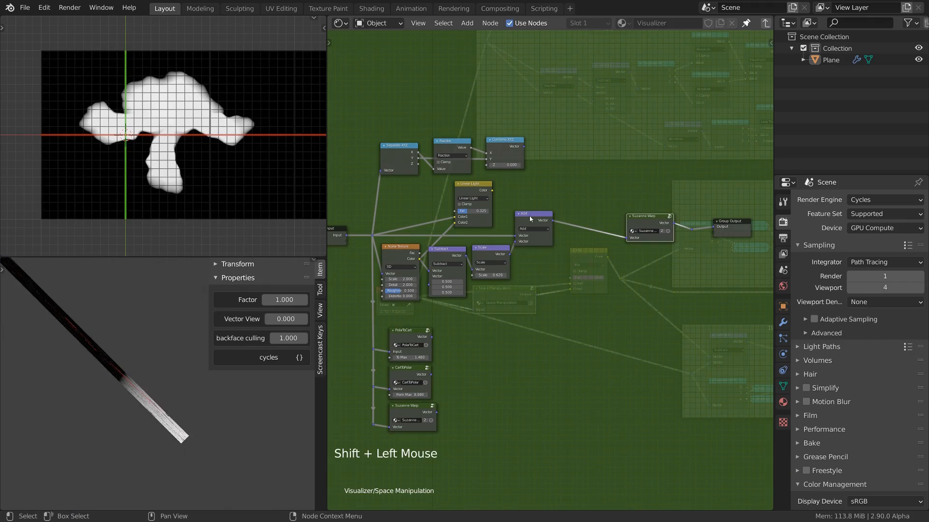
# - Duplicate the Add node into the link before Suzanne Warp and set its X value to 0.140
pyautogui.click(527, 242)
pyautogui.hotkey('shift', 'd')
pyautogui.click(581, 242)
pyautogui.moveTo(587, 244)
pyautogui.keyDown('shift'); pyautogui.mouseDown()
pyautogui.moveTo(565, 244)
pyautogui.moveTo(587, 244)
pyautogui.mouseUp(); pyautogui.keyUp('shift')
# - Delete the unused Linear Light node
pyautogui.scroll(2, 495, 208)
pyautogui.click(456, 179)
pyautogui.press('x')
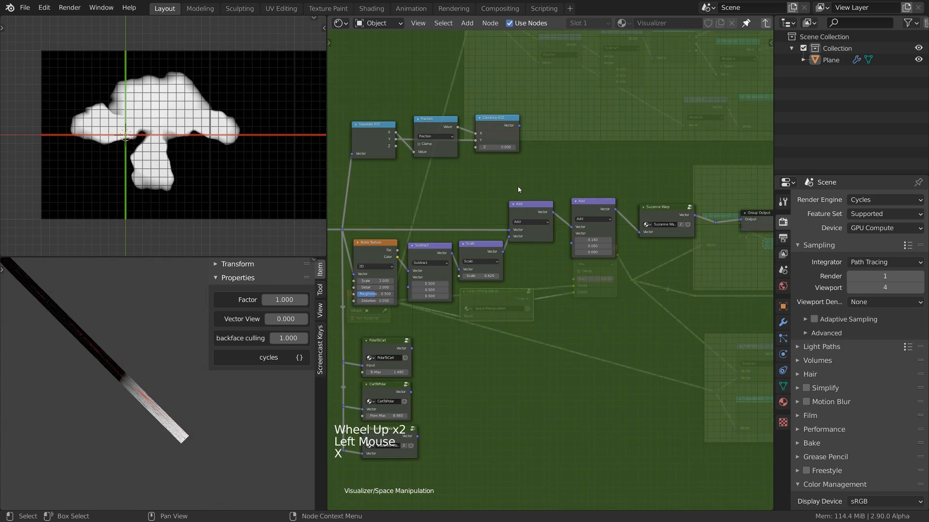
# - Put the noise distortion nodes, the second Add node and the Suzanne Warp node into three separate, slightly spaced frames
pyautogui.moveTo(518, 189); pyautogui.dragTo(375, 302)
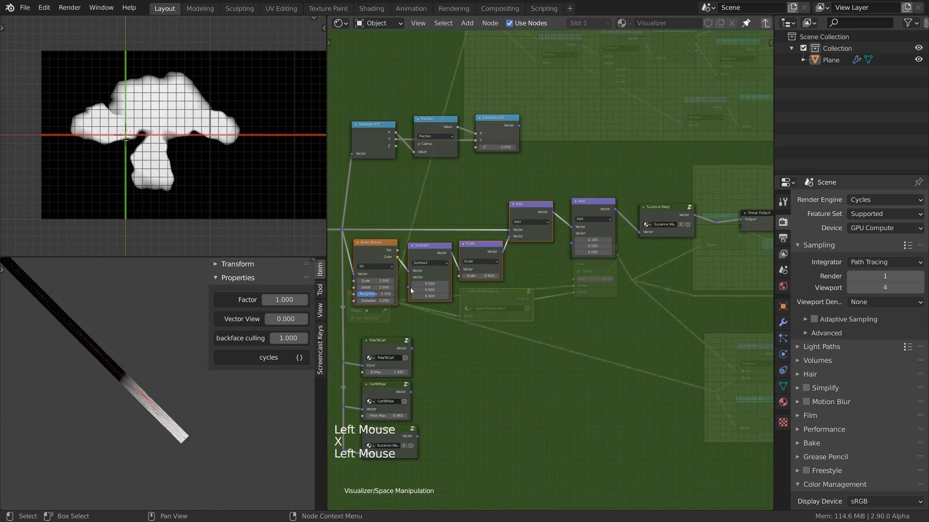
pyautogui.hotkey('shift', 'p')
pyautogui.click(590, 205)
pyautogui.hotkey('shift', 'p')
pyautogui.click(658, 212)
pyautogui.hotkey('shift', 'p')
pyautogui.moveTo(606, 194); pyautogui.dragTo(610, 197)
pyautogui.moveTo(634, 204); pyautogui.dragTo(639, 206)
# - Vary the second Add node's X offset and the Scale node's strength to inspect the distorted Suzanne shape
pyautogui.moveTo(598, 242)
pyautogui.keyDown('shift'); pyautogui.mouseDown()
pyautogui.moveTo(610, 242)
pyautogui.moveTo(577, 241)
pyautogui.moveTo(599, 242)
pyautogui.mouseUp(); pyautogui.keyUp('shift')
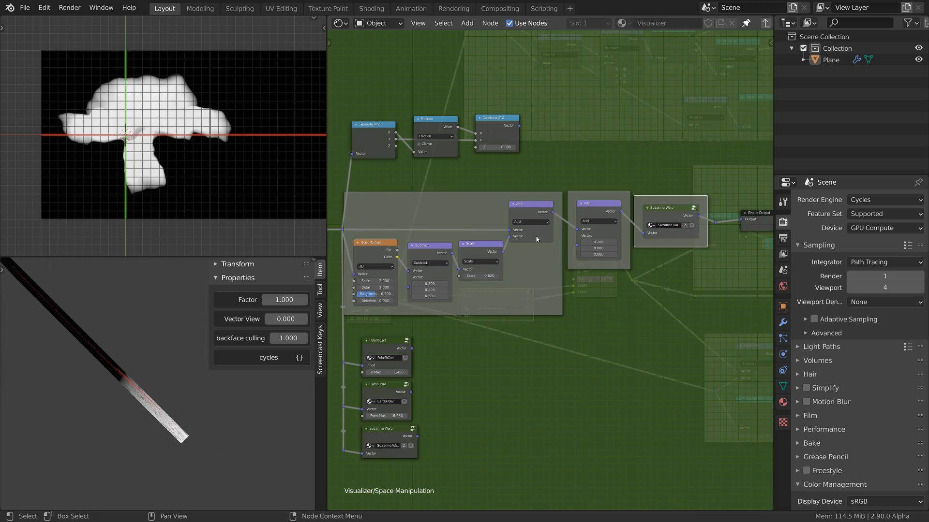
pyautogui.moveTo(402, 277); pyautogui.dragTo(418, 272, button='middle')
pyautogui.moveTo(502, 270)
pyautogui.keyDown('shift'); pyautogui.mouseDown()
pyautogui.moveTo(525, 271)
pyautogui.moveTo(505, 270)
pyautogui.mouseUp(); pyautogui.keyUp('shift')
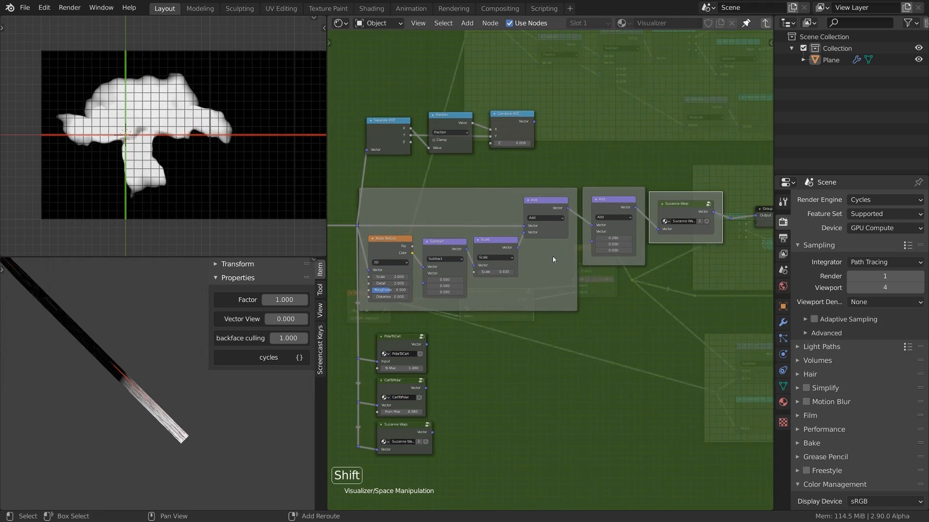
pyautogui.keyDown('shift'); pyautogui.moveTo(614, 238); pyautogui.dragTo(599, 238); pyautogui.keyUp('shift')
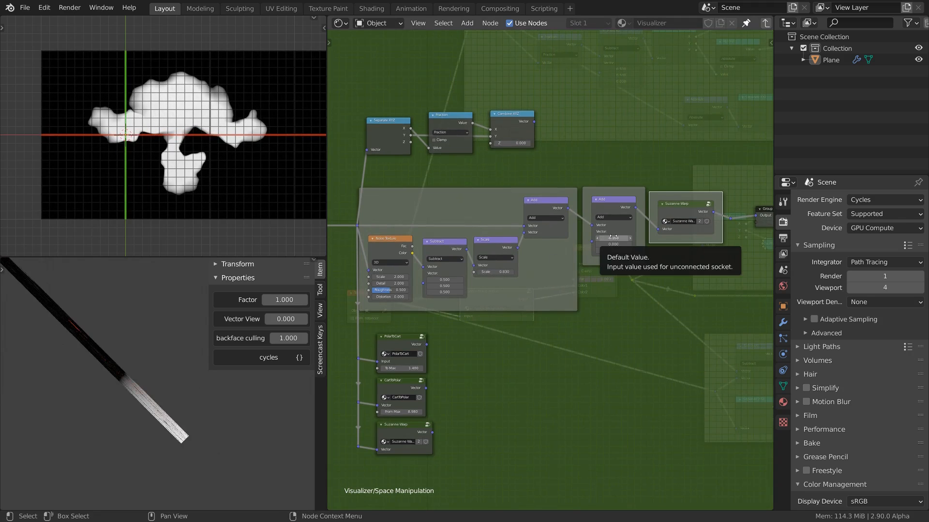